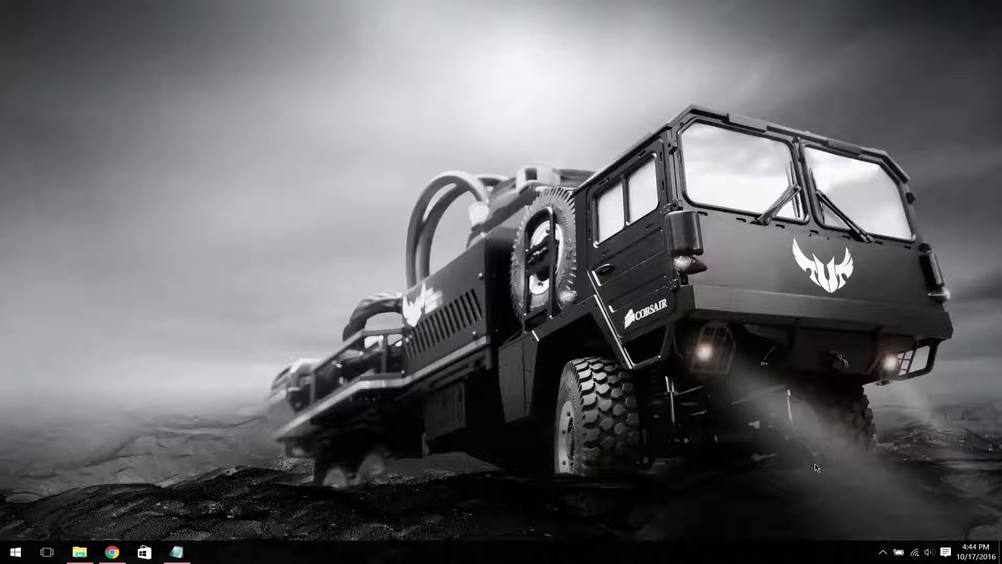
- Refresh the desktop and open File Explorer on the Modding folder
right_click(311, 206)
left_click(358, 247)
left_click(79, 555)
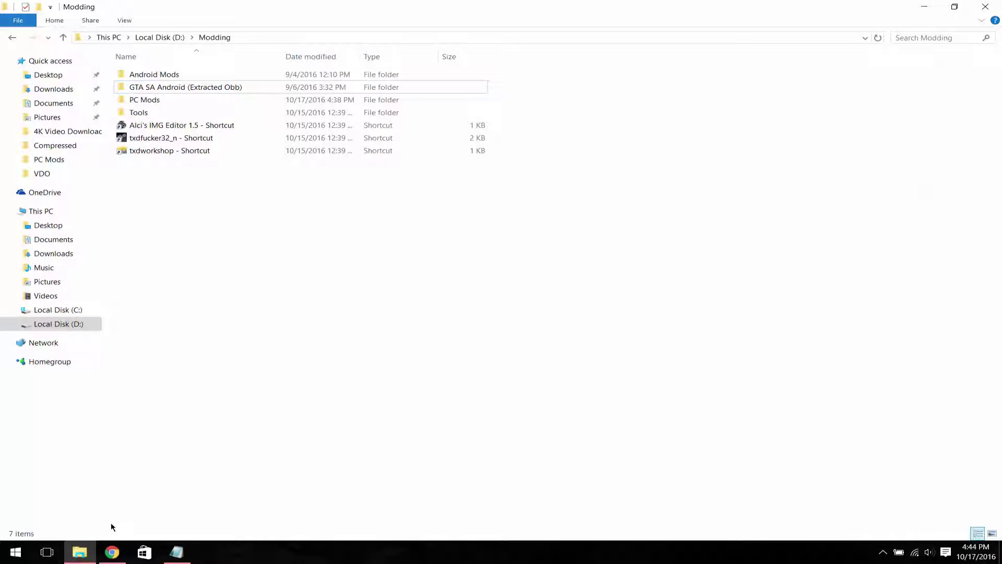
- Browse the GTA SA Android (Extracted Obb) folder, selecting and then clearing its extracted files
double_click(175, 90)
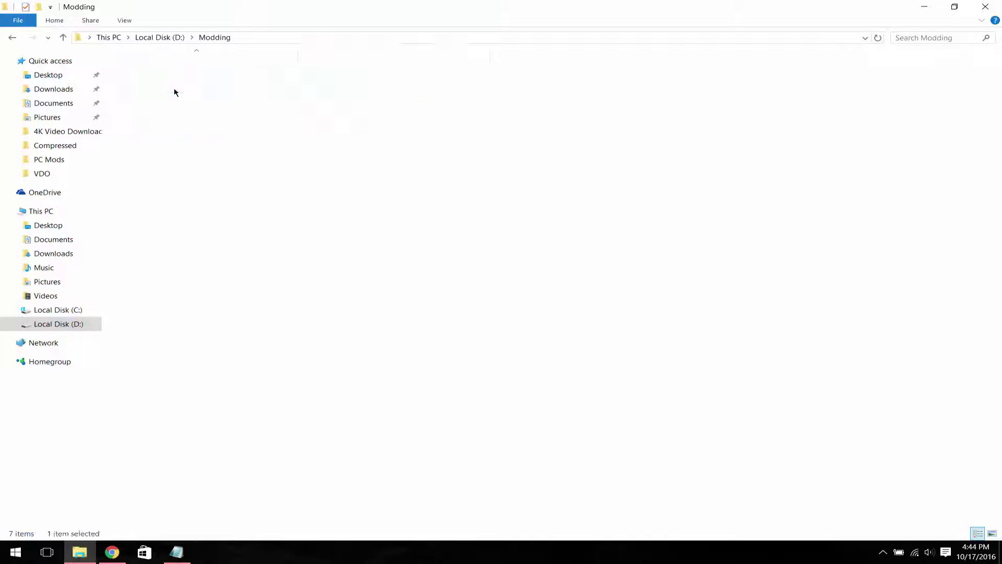
left_click_drag(513, 187, 138, 75)
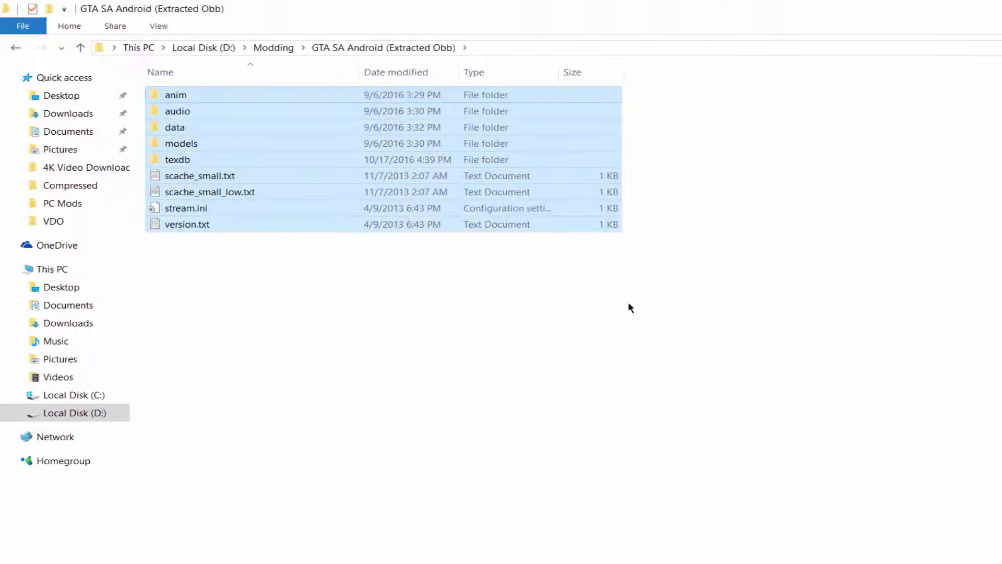
left_click(625, 230)
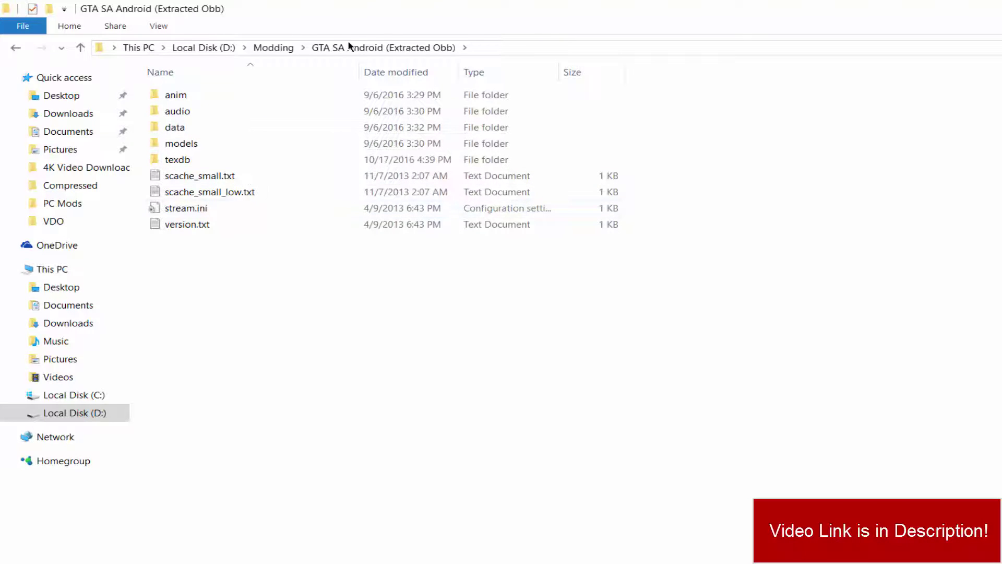
- Return to Modding and highlight the Alci's IMG Editor, txdfucker32_n and txdworkshop shortcuts
left_click(273, 48)
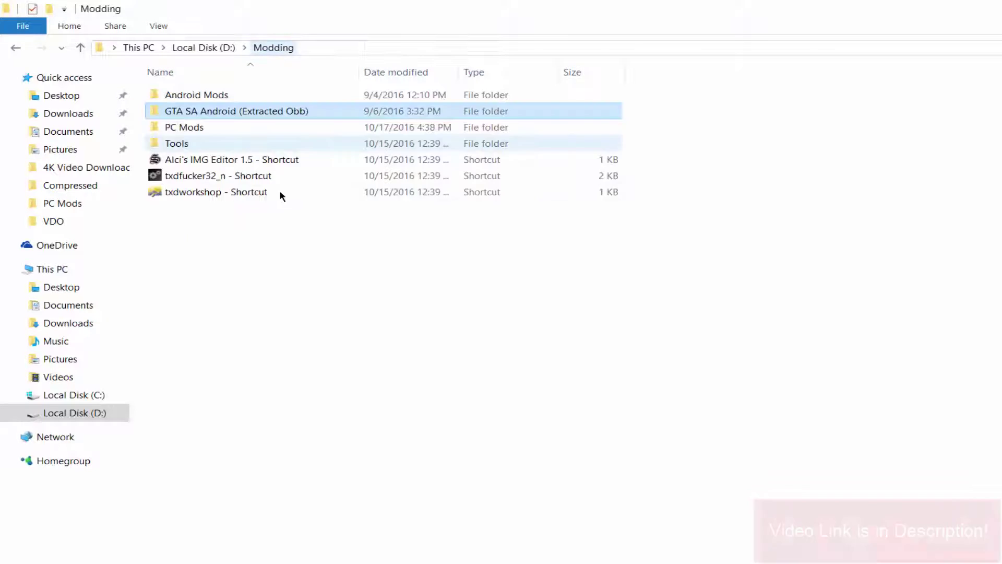
left_click(230, 163)
left_click(230, 175)
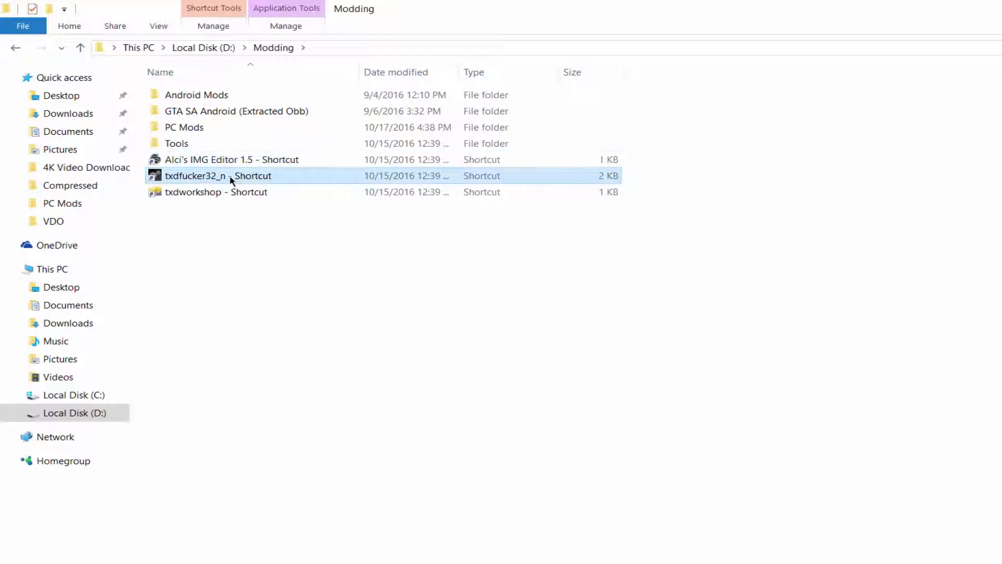
left_click(232, 196)
left_click_drag(271, 232, 187, 183)
left_click(253, 294)
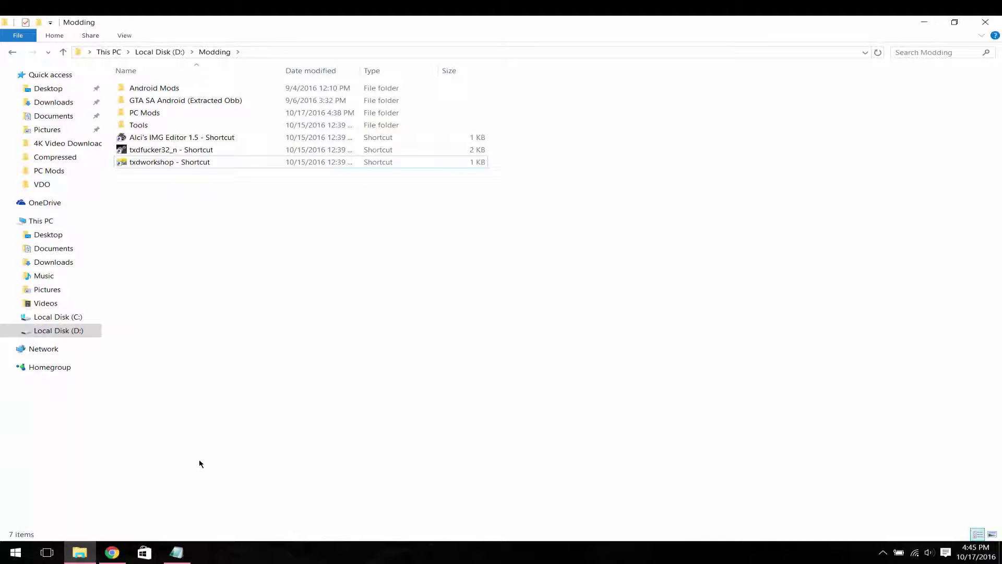
- Bring gta.txt forward in Notepad and highlight the Second Way(EASY) paragraph
left_click(177, 552)
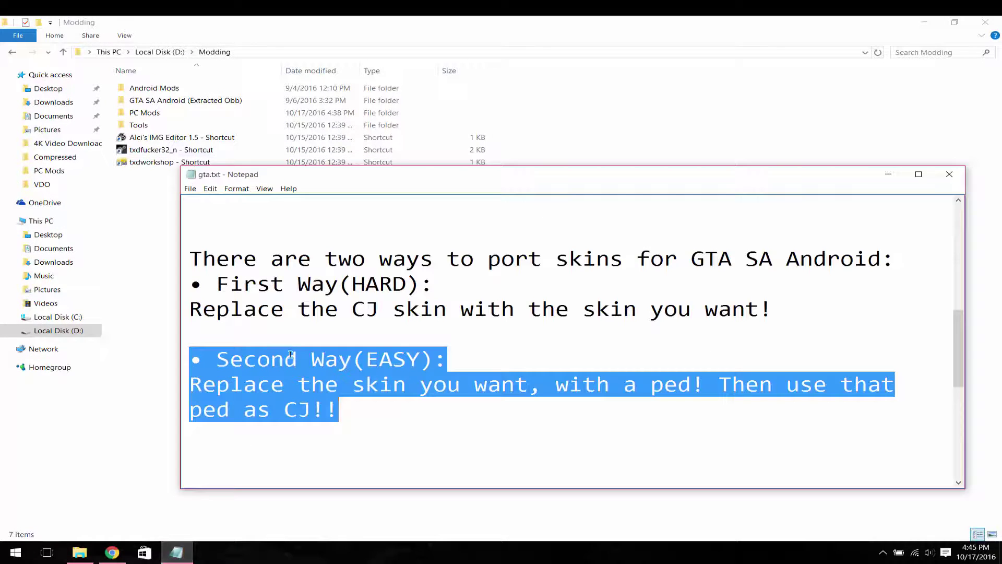
left_click(313, 334)
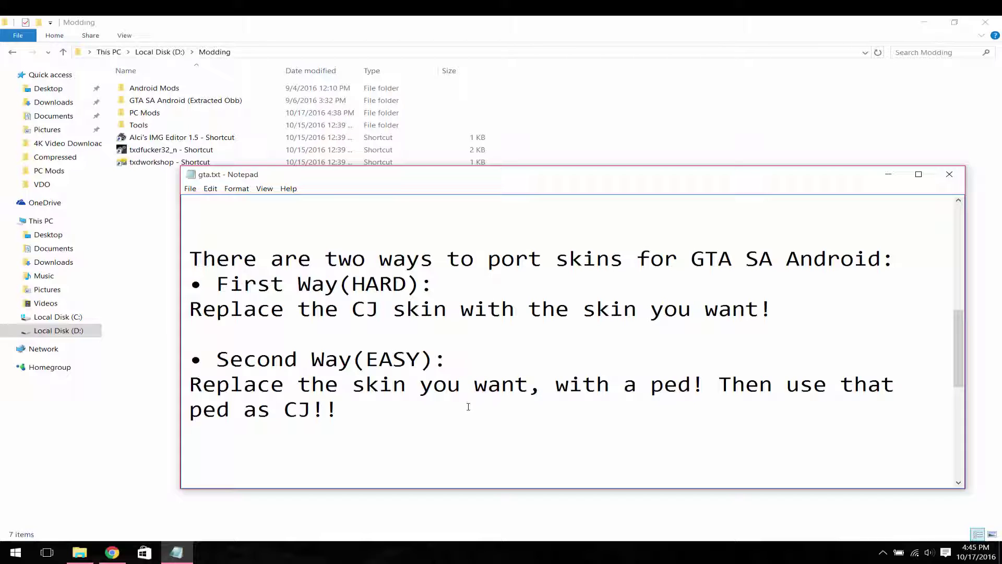
left_click_drag(414, 403, 196, 362)
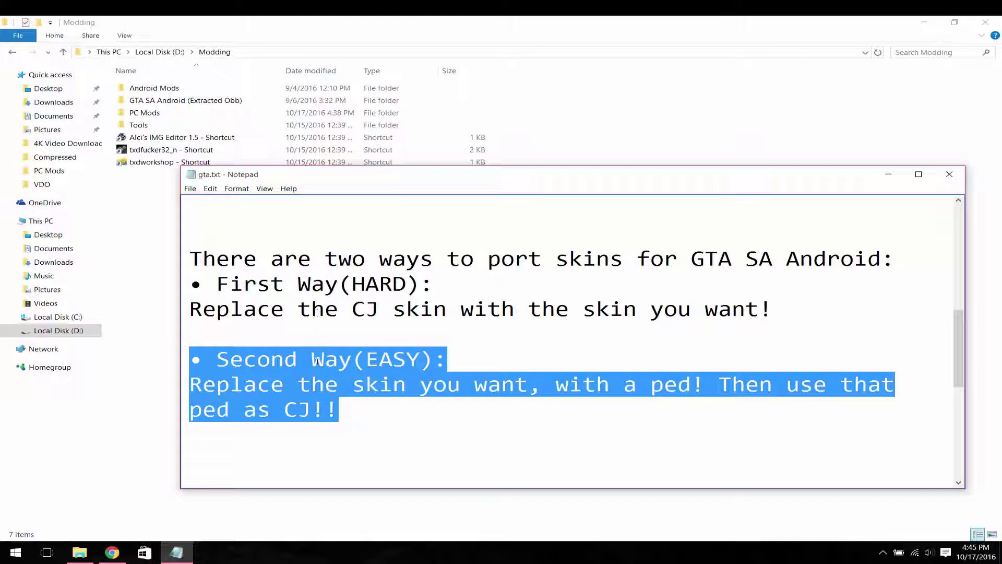
left_click(376, 402)
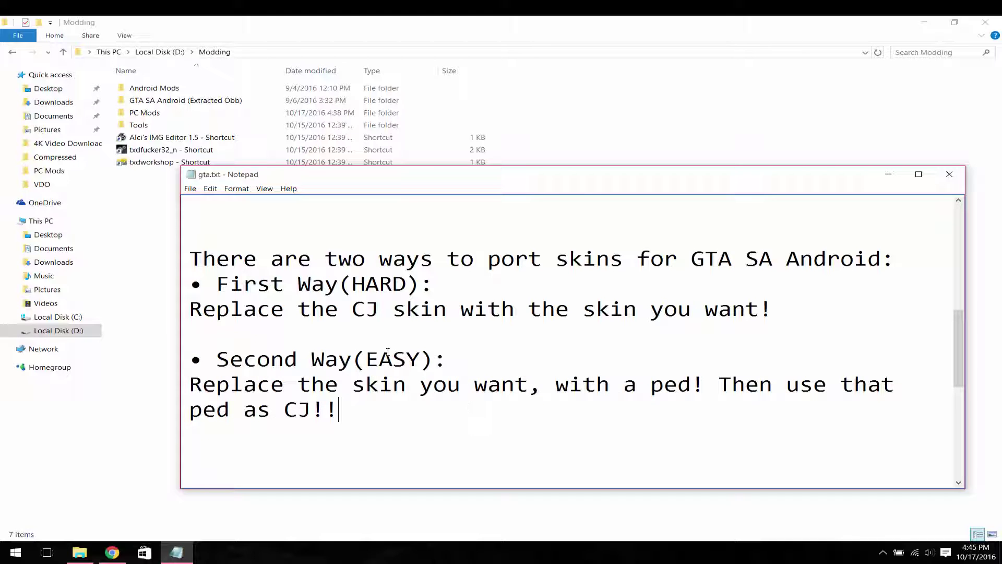
left_click(189, 351, "shift")
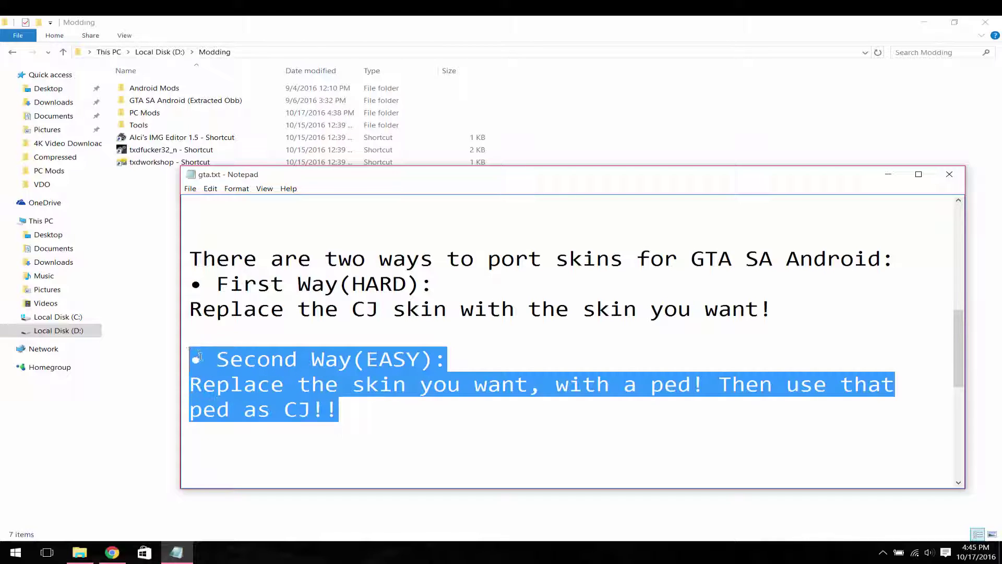
left_click(390, 408)
left_click(188, 354, "shift")
left_click(387, 405)
left_click(195, 356, "shift")
left_click(237, 331, "shift")
- Highlight the Extract OBB, Download skin and Rename Skin with Ped steps in gta.txt
scroll(738, 420, "up", 5)
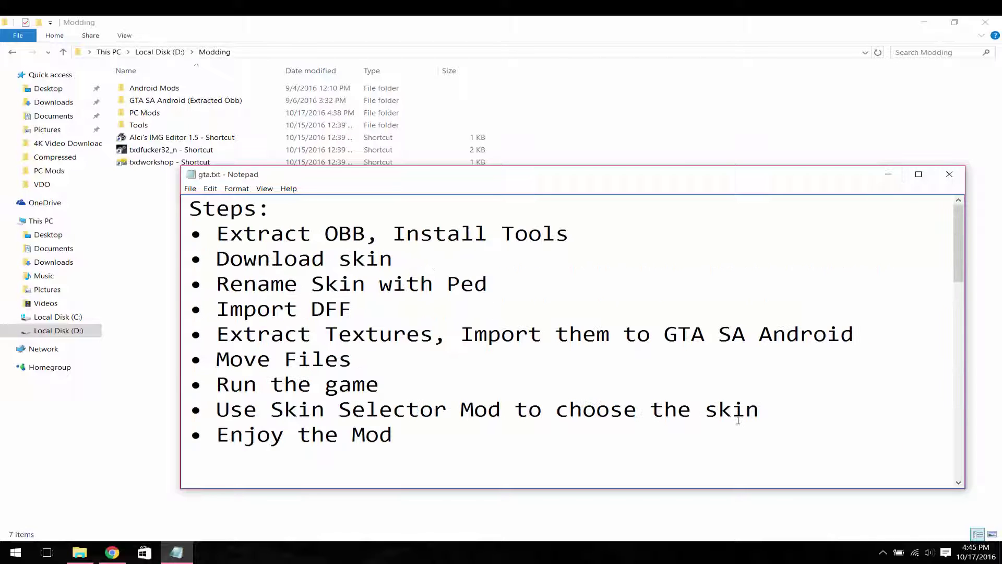
left_click_drag(225, 236, 570, 237)
left_click(493, 282)
left_click_drag(213, 261, 399, 261)
left_click(479, 284)
left_click(308, 286)
- Highlight the Move Files, Run the game and Skin Selector Mod steps, then minimize Notepad
left_click_drag(378, 363, 209, 363)
left_click(446, 381)
left_click_drag(446, 381, 196, 384)
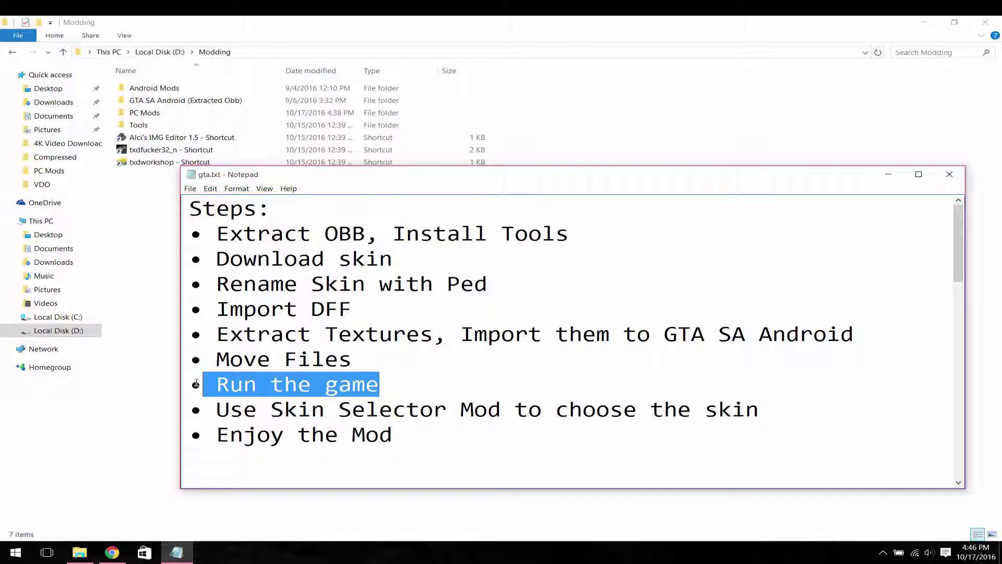
left_click_drag(287, 408, 516, 409)
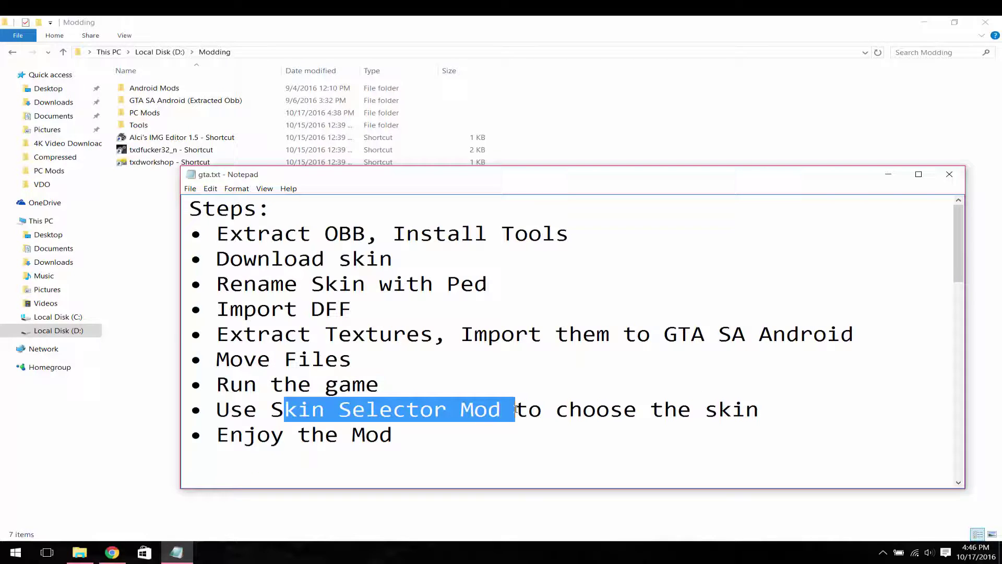
left_click(400, 423)
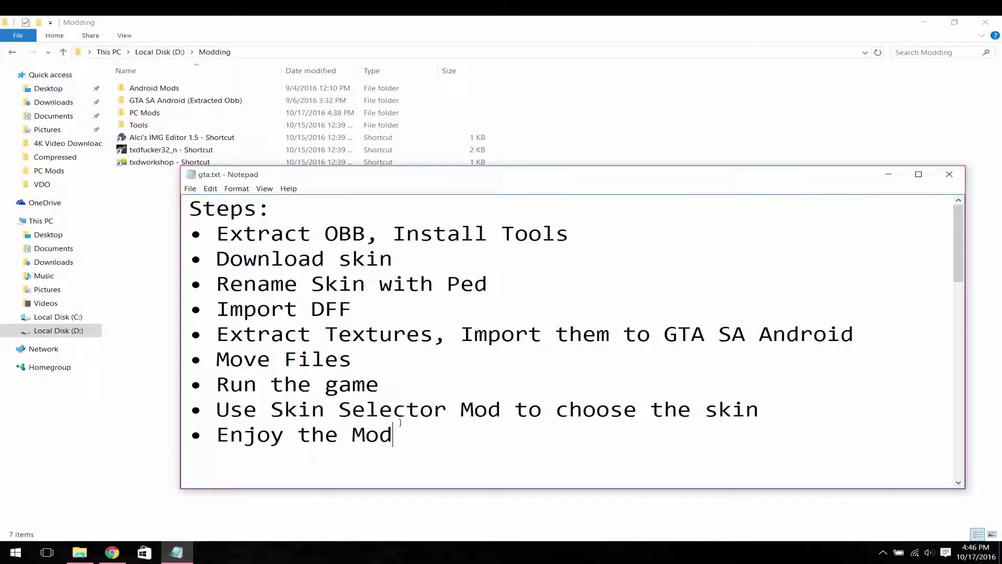
left_click(888, 174)
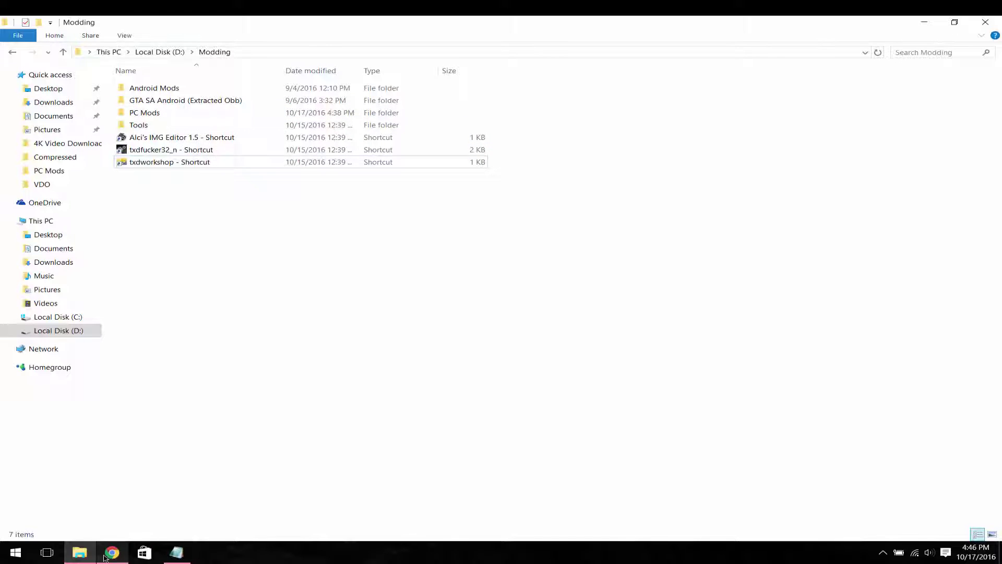
- Download the Hunter Costume Michael skin archive from its GTAinside page
key("alt+Tab")
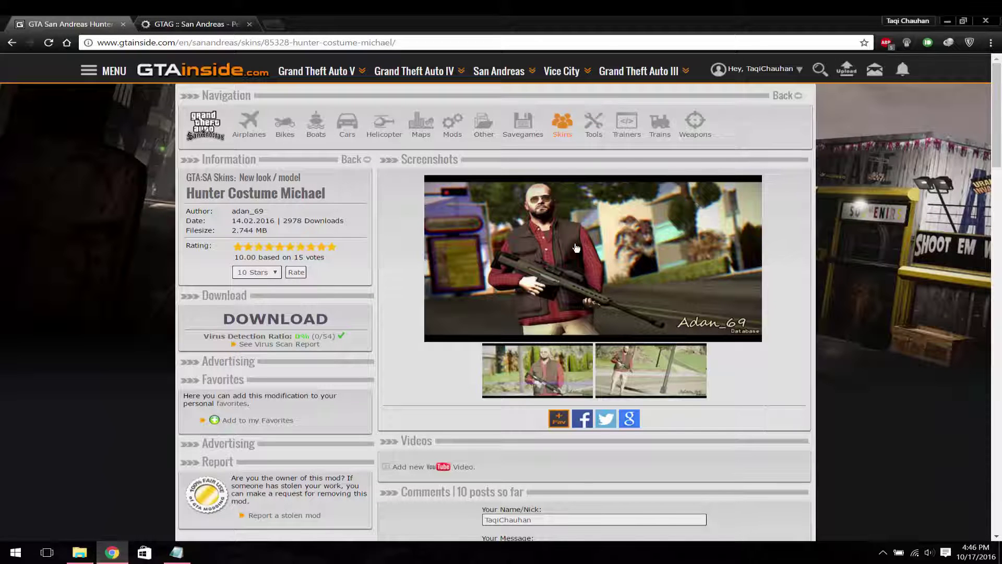
scroll(576, 248, "down", 1)
scroll(273, 217, "up", 1)
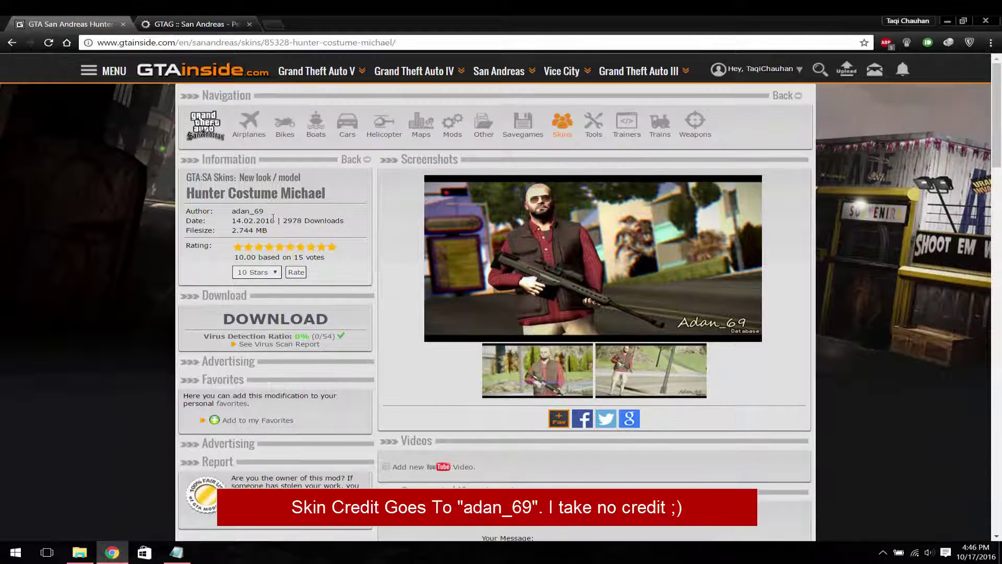
left_click_drag(269, 212, 225, 215)
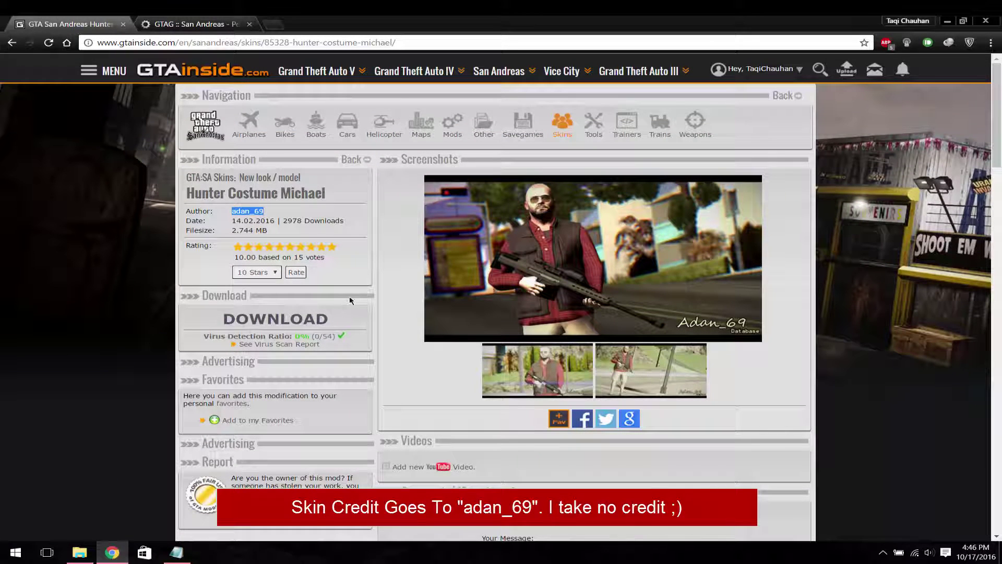
left_click(321, 315)
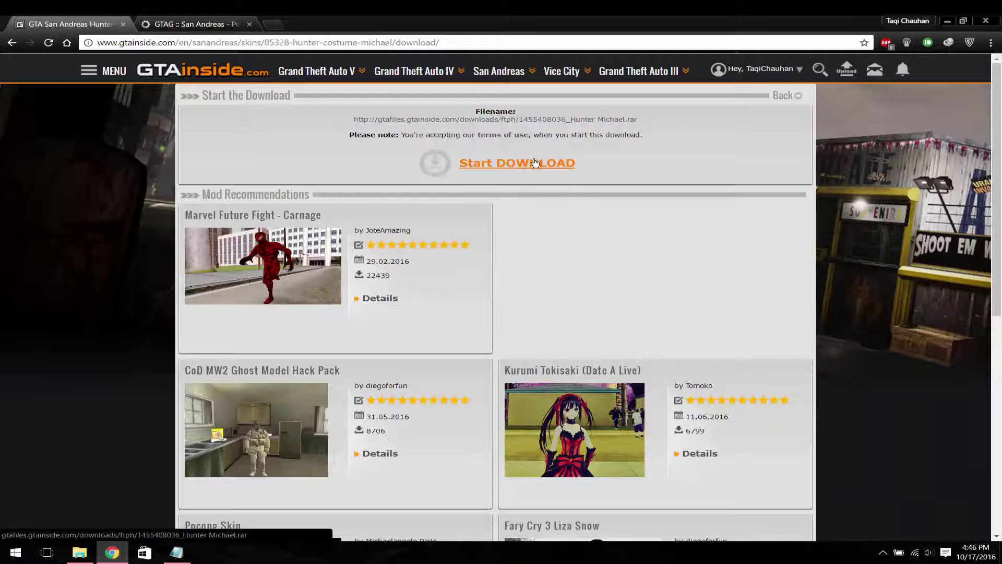
left_click(537, 162)
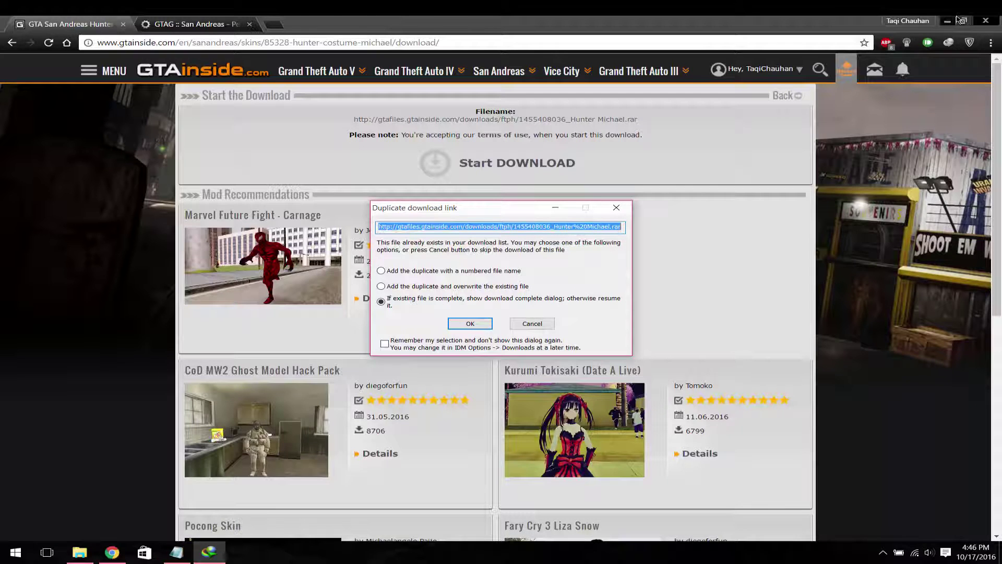
key("alt+Tab")
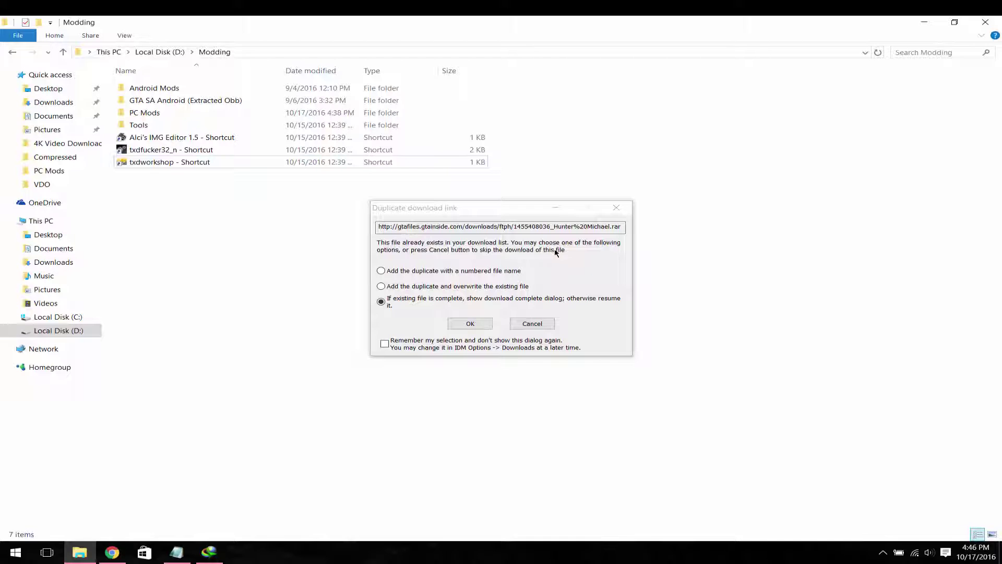
- Keep the existing download and open Hunter Michael.rar in WinRAR
left_click(471, 323)
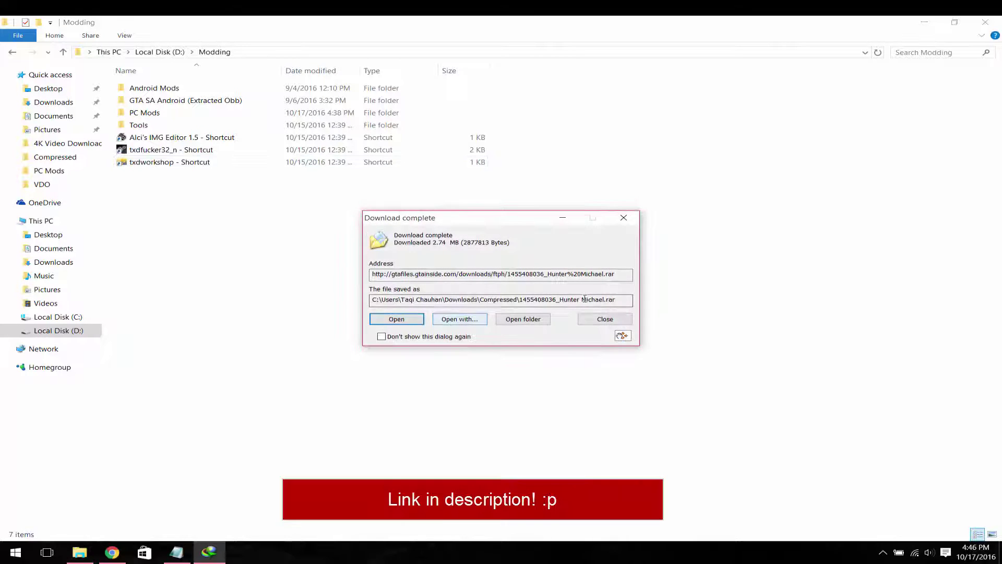
left_click(409, 319)
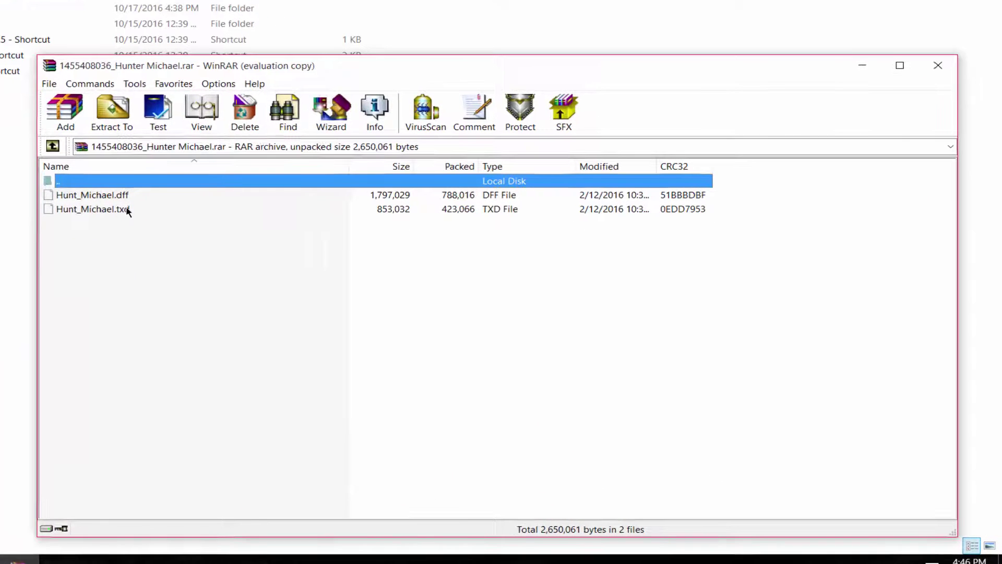
left_click(115, 199)
left_click(138, 209)
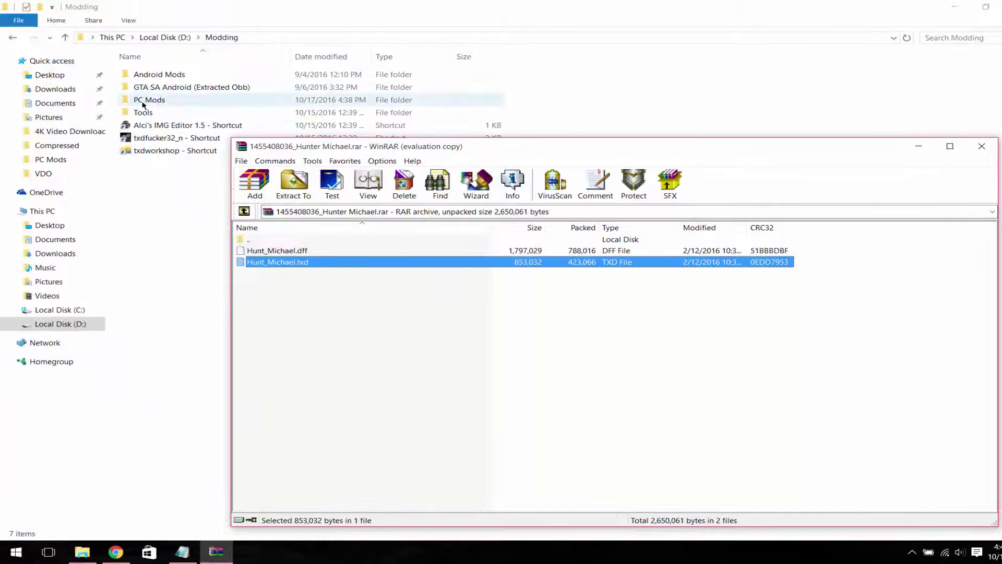
- Extract Hunt_Michael.dff and Hunt_Michael.txd into PC Mods and close WinRAR
double_click(163, 102)
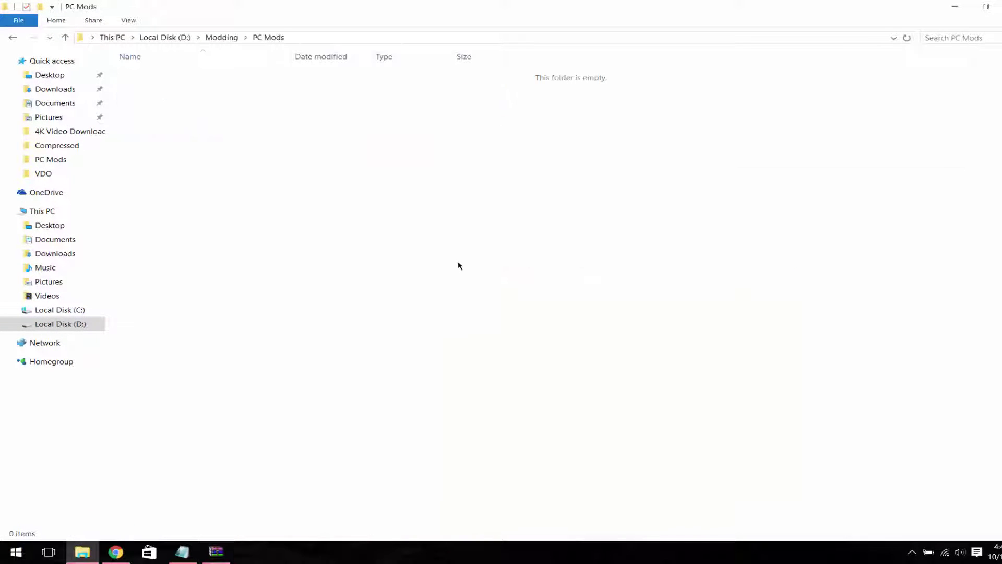
left_click(216, 551)
left_click_drag(332, 308, 281, 249)
left_click_drag(361, 146, 600, 150)
left_click_drag(504, 254, 369, 214)
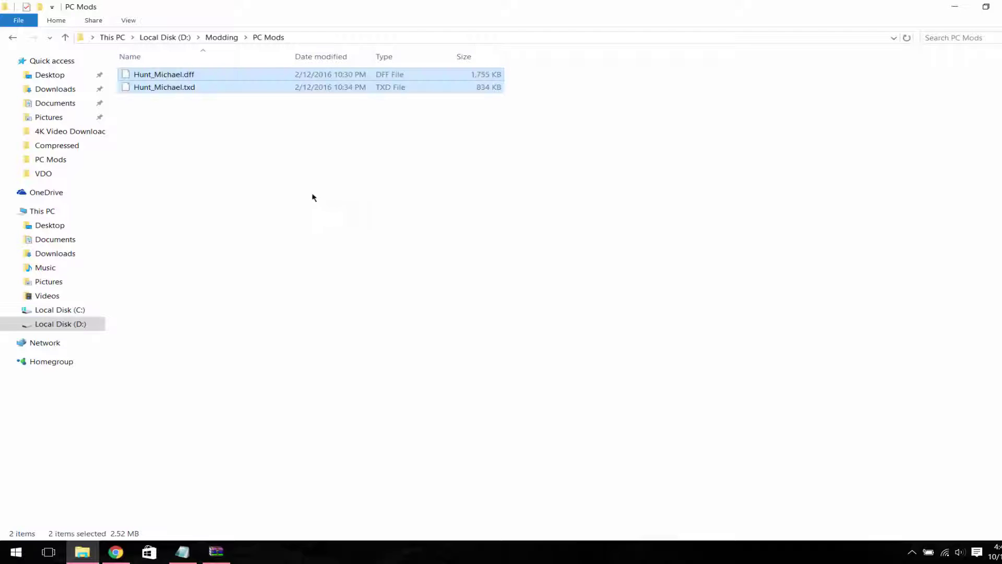
left_click(216, 552)
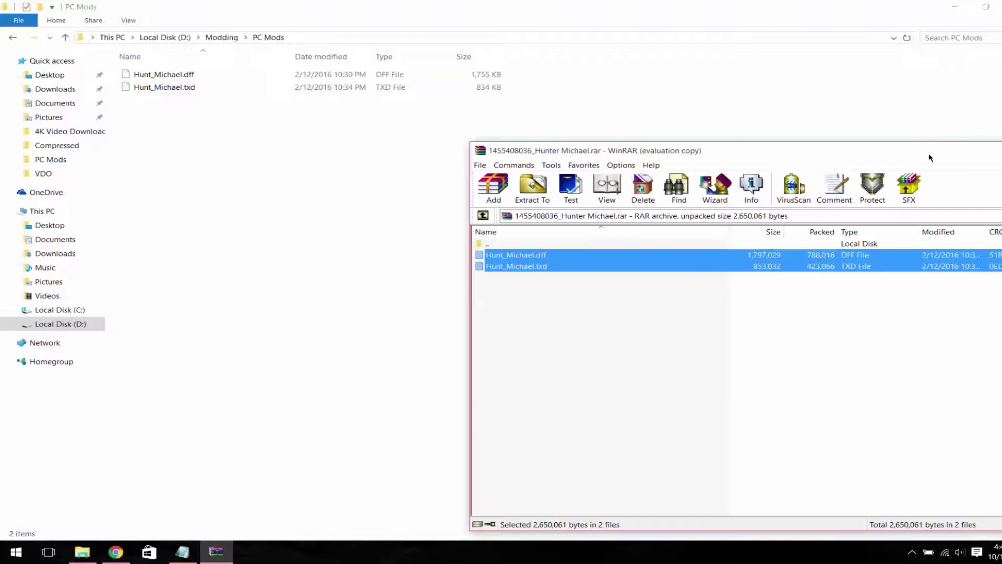
left_click_drag(929, 158, 738, 159)
left_click(897, 155)
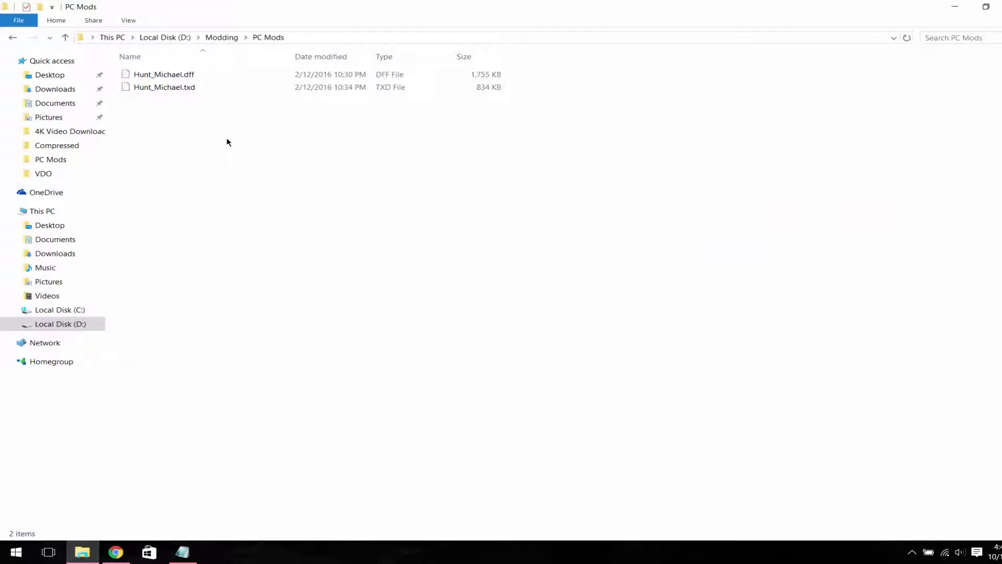
left_click(199, 77)
left_click(202, 202)
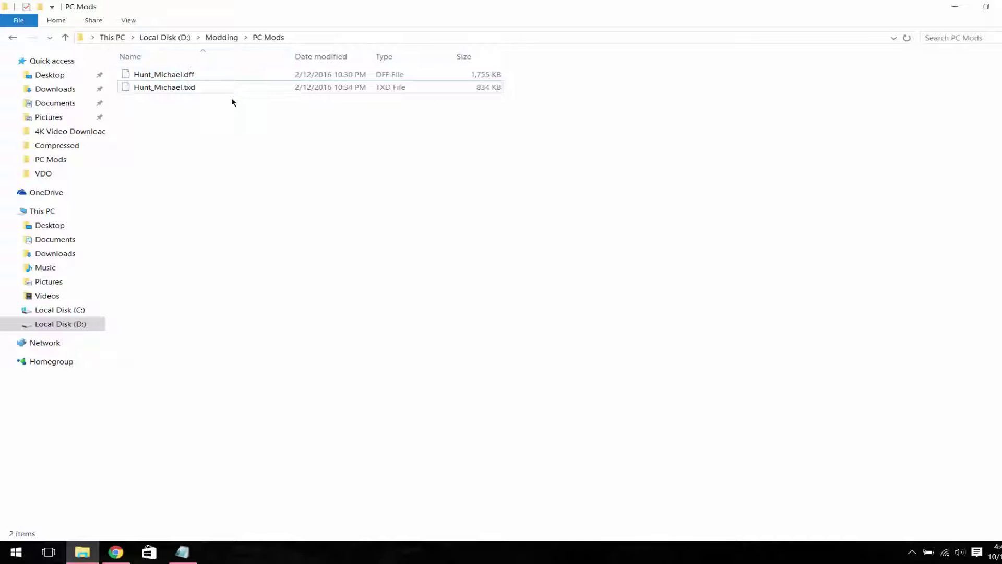
left_click(116, 552)
- Snap Chrome right and PC Mods left, then find BFOST in the GTAG peds table
left_click(127, 9)
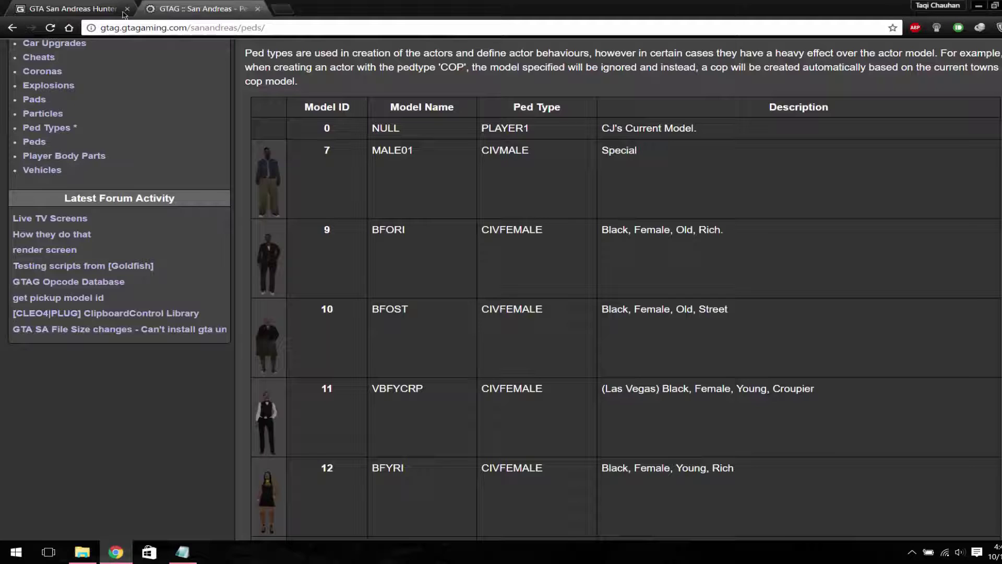
key("super+Right")
left_click(291, 137)
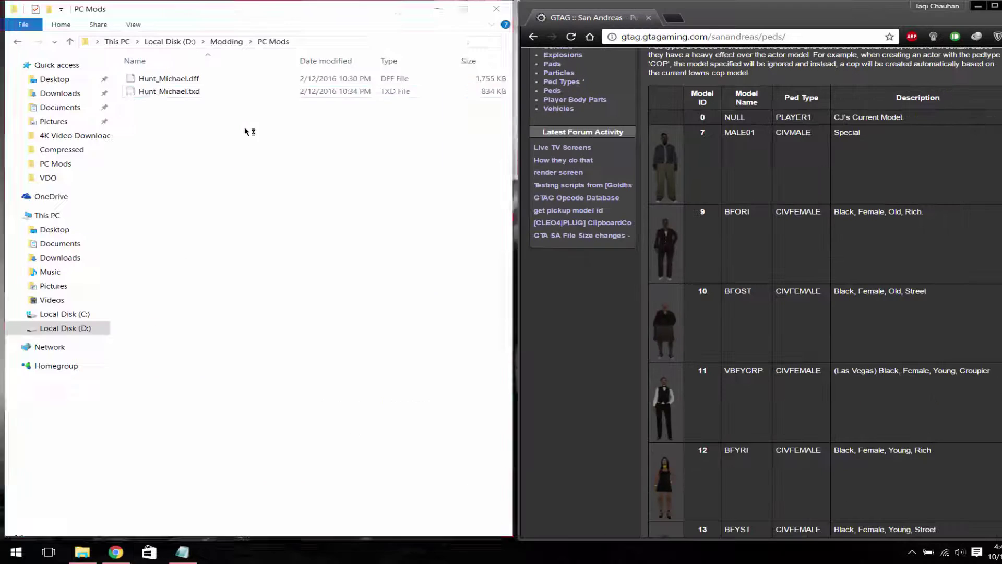
left_click(187, 78)
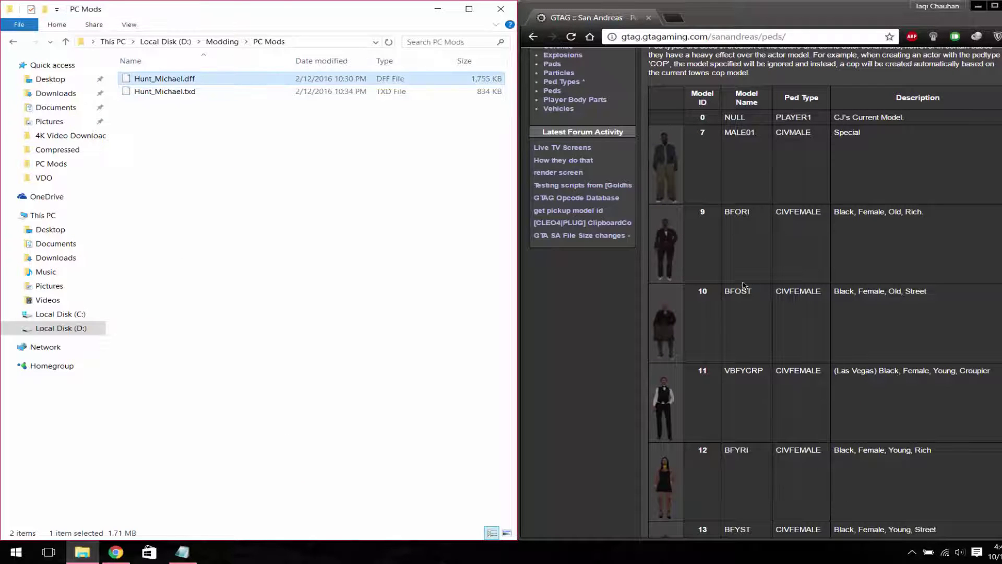
left_click(814, 37)
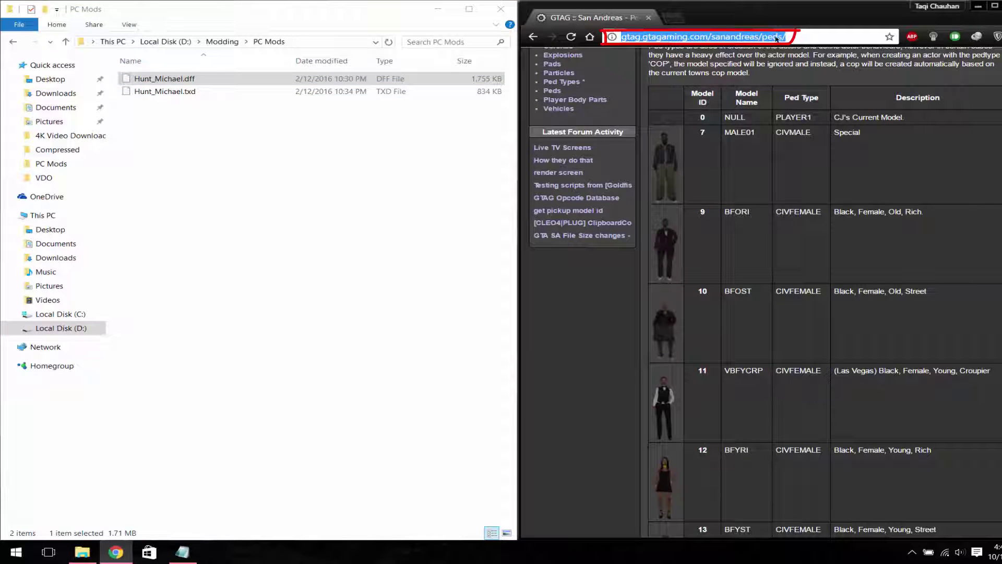
left_click(779, 211)
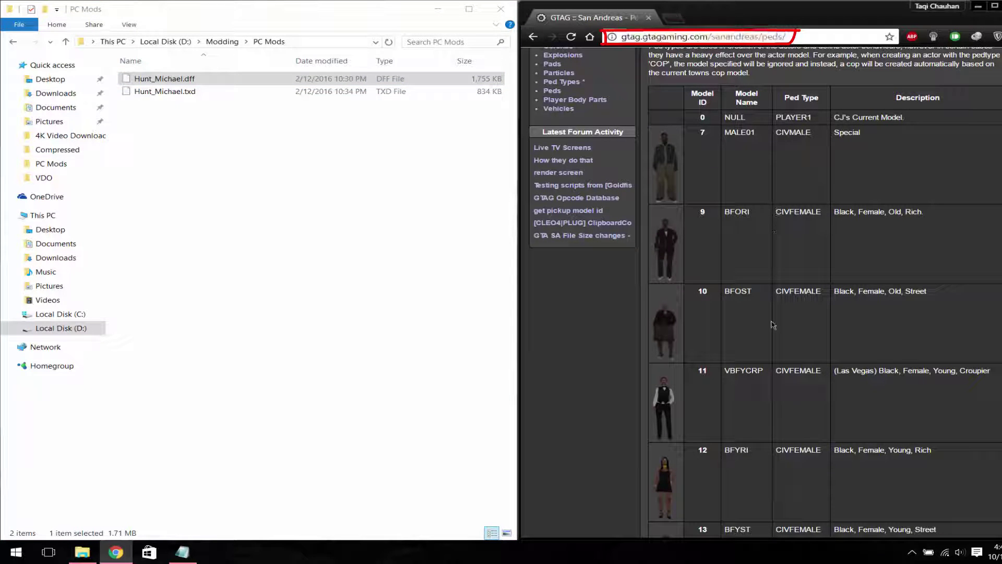
scroll(761, 154, "down", 19)
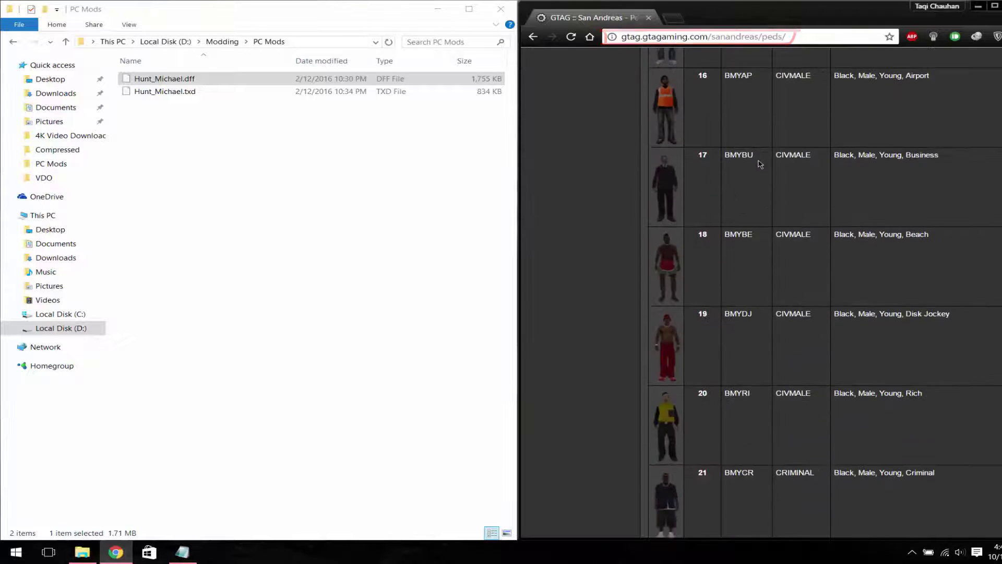
scroll(752, 282, "down", 10)
scroll(741, 231, "up", 9)
scroll(744, 241, "up", 20)
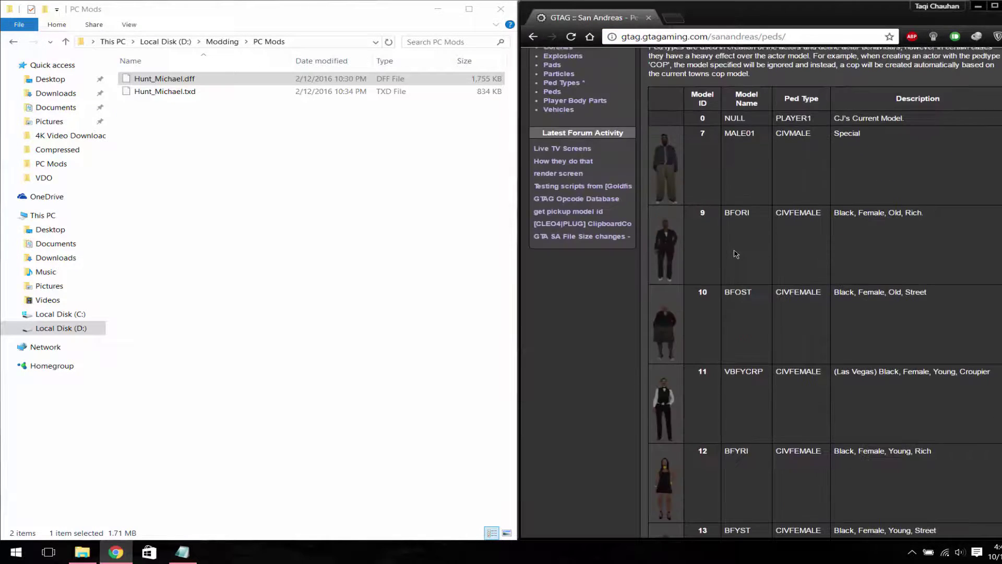
scroll(766, 258, "down", 9)
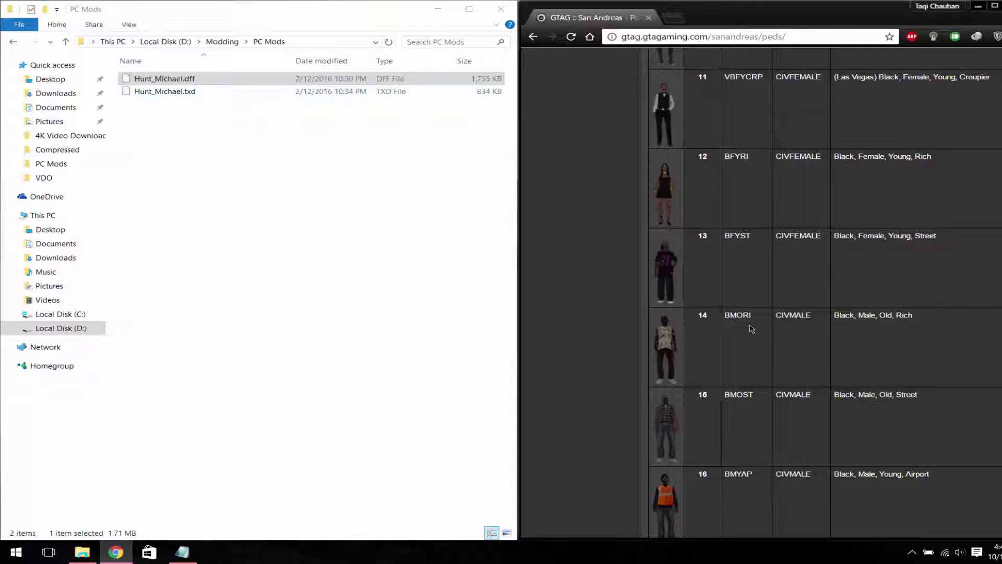
scroll(751, 328, "up", 5)
- Rename Hunt_Michael.dff to BFOST.dff to match ped model 10
left_click(161, 80)
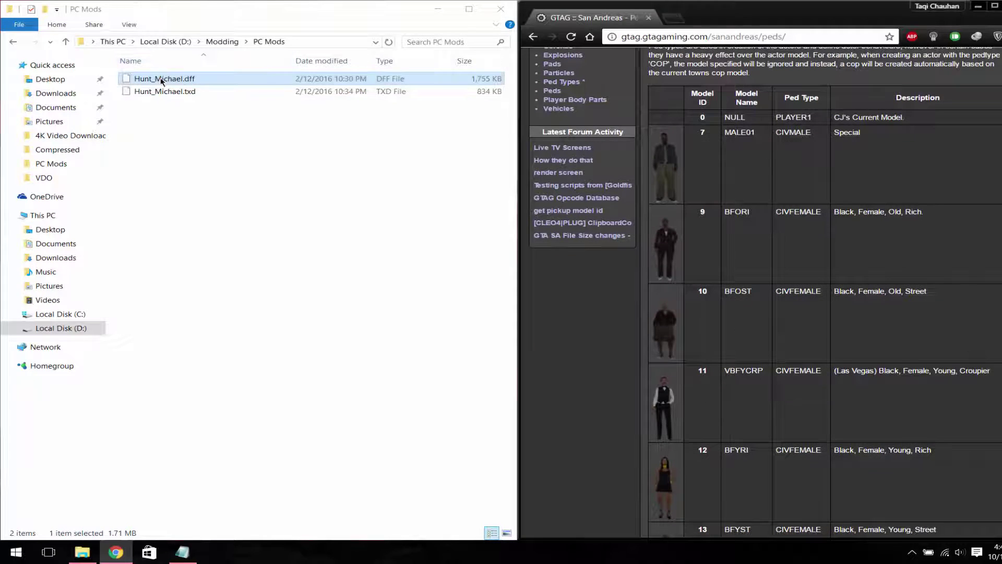
left_click(168, 81)
type("BFOST")
key("Return")
double_click(737, 290)
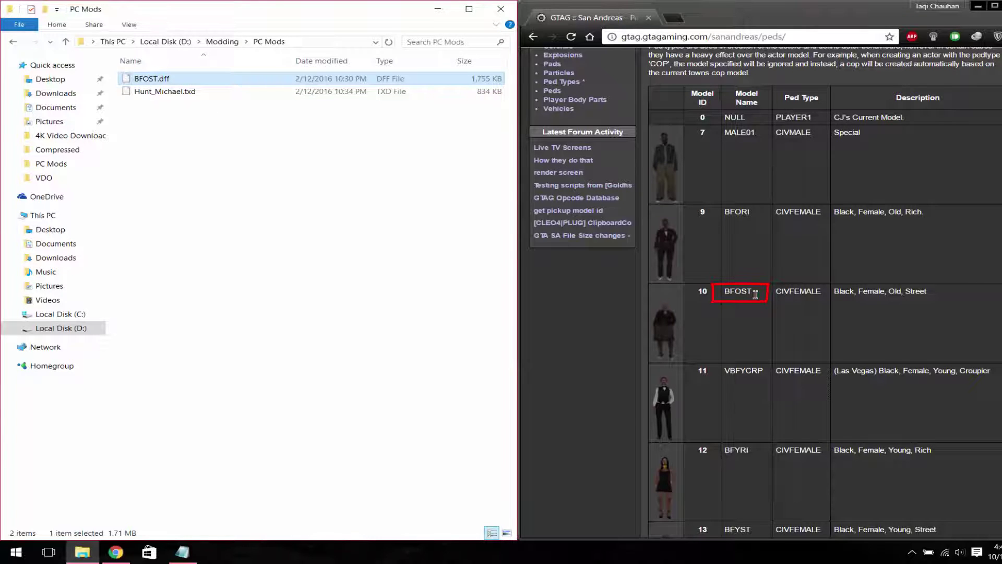
left_click(384, 200)
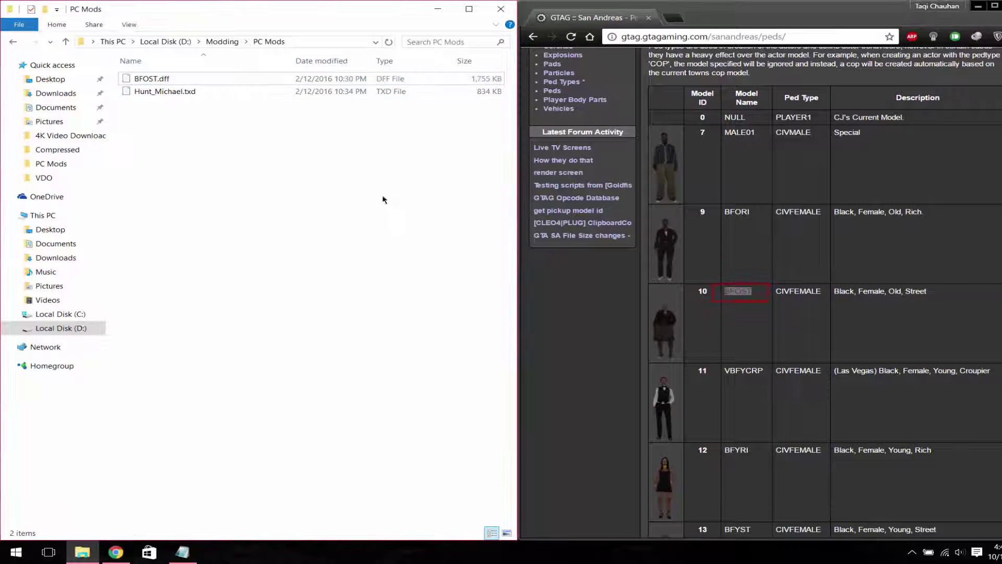
left_click(223, 41)
- Launch Alci's IMG Editor and open gta3.img from GTA SA Android (Extracted Obb)\texdb
left_click(978, 6)
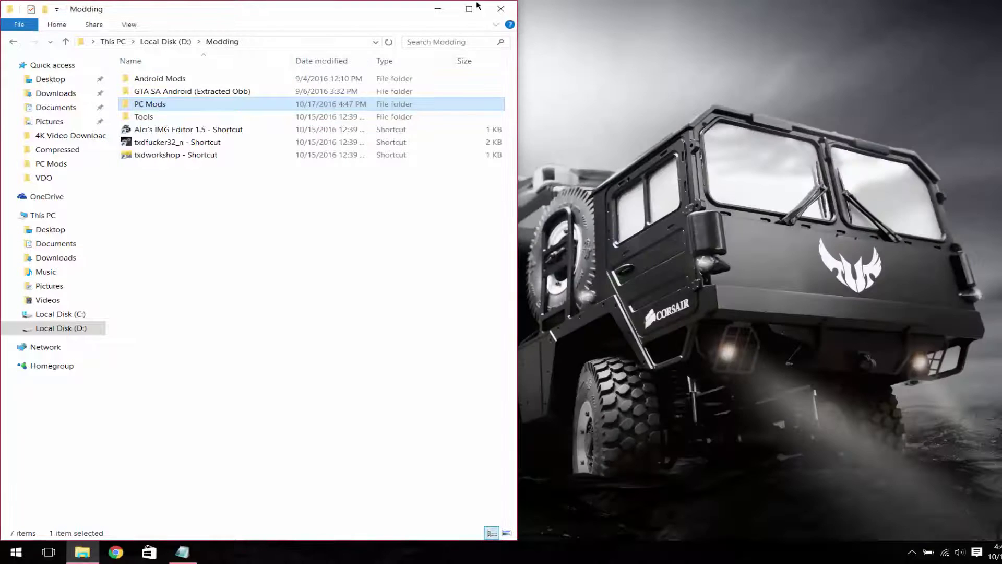
left_click(469, 9)
left_click(246, 198)
double_click(194, 124)
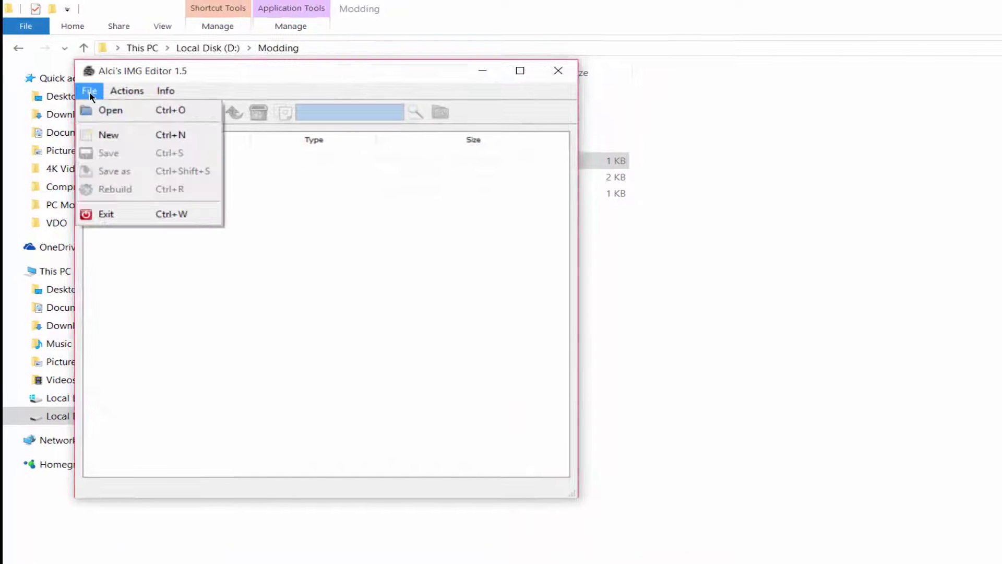
left_click(108, 108)
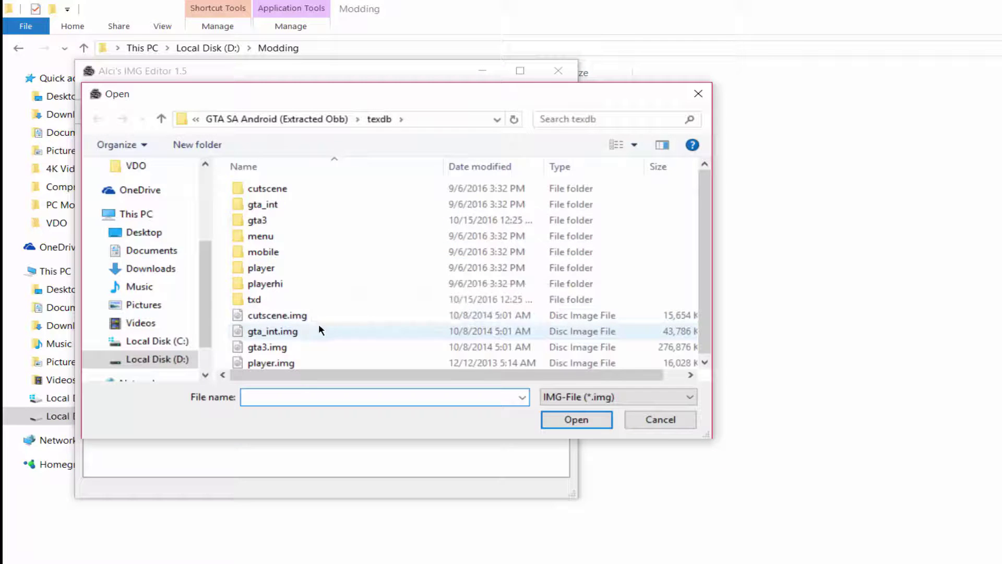
left_click(277, 121)
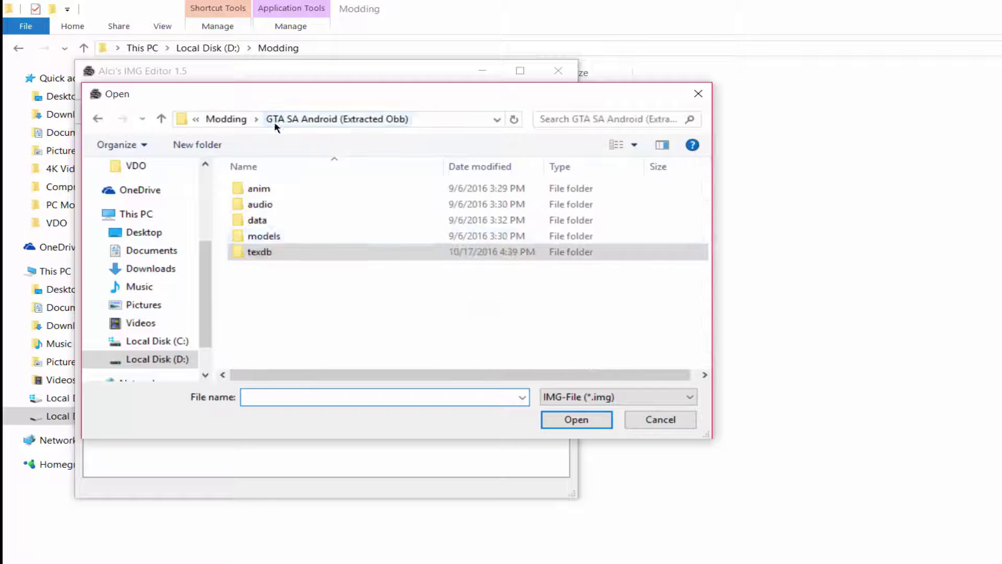
left_click(653, 301)
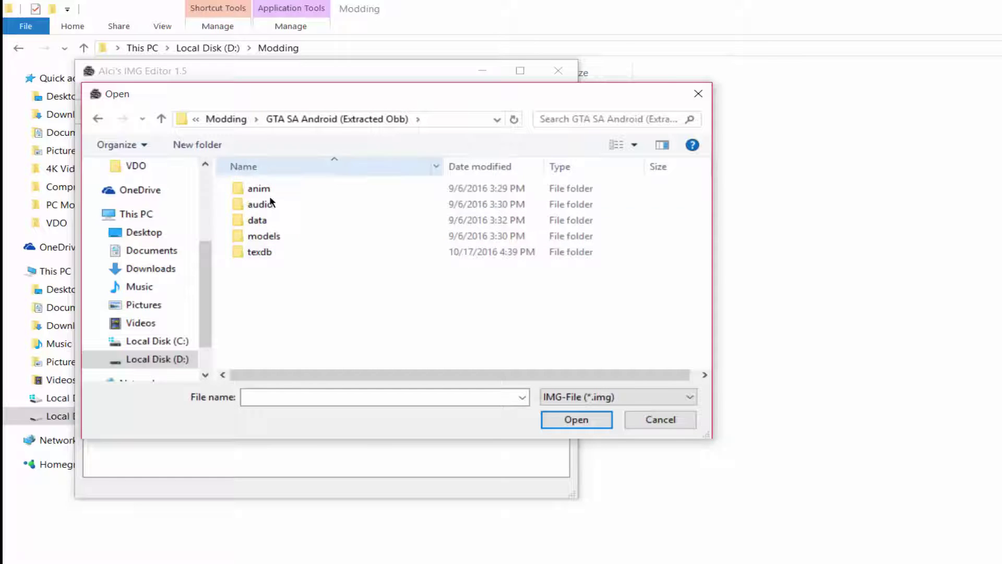
double_click(279, 252)
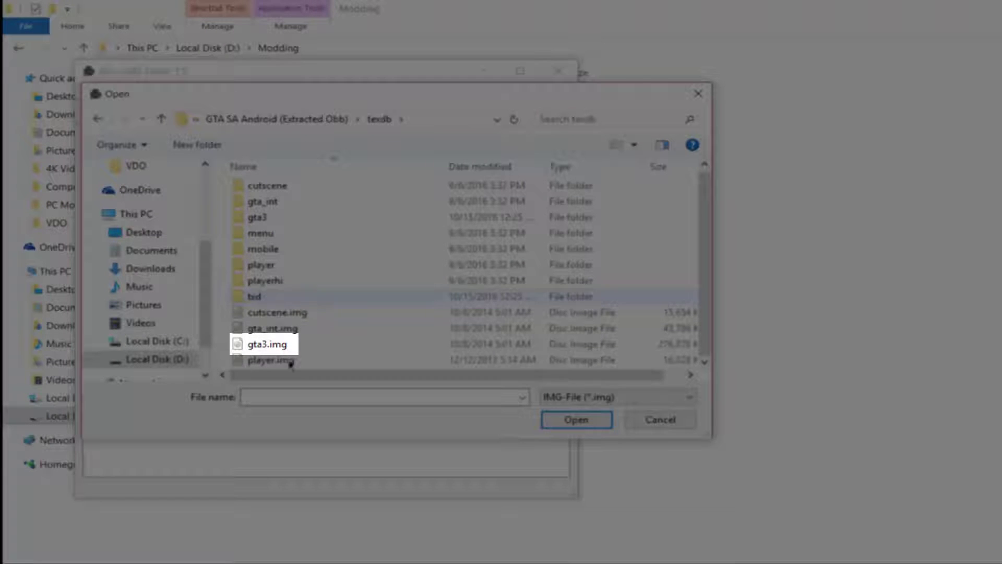
left_click(267, 344)
left_click(576, 419)
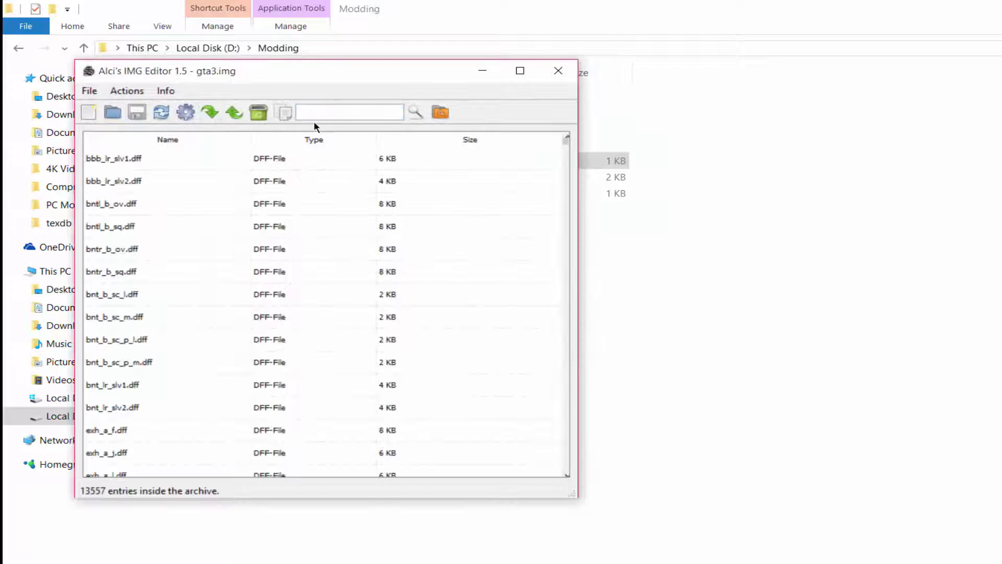
- Place the editor beside PC Mods and search gta3.img for the 38 KB bfost.dff
left_click_drag(340, 76, 724, 118)
left_click(269, 299)
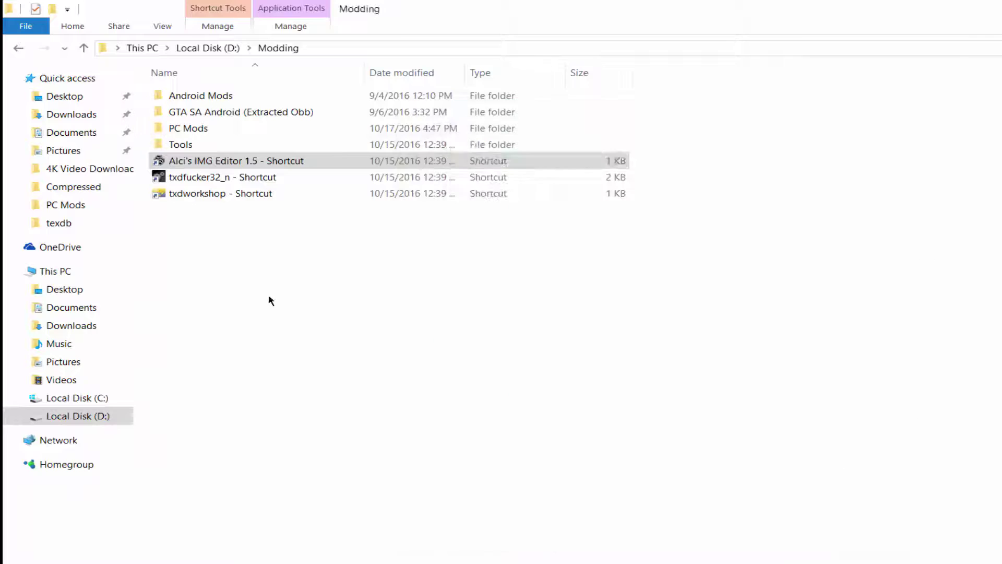
double_click(193, 129)
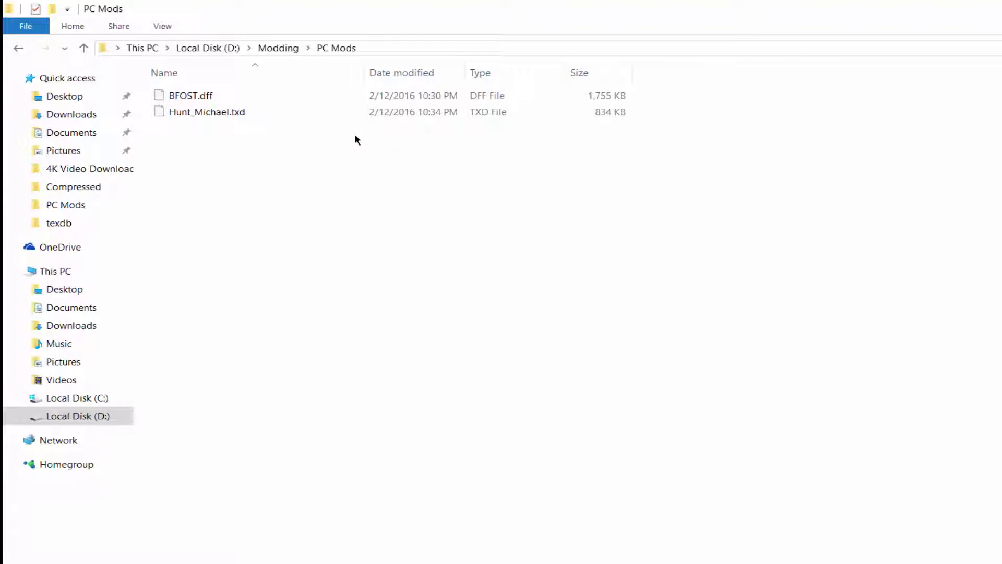
left_click_drag(346, 239, 282, 164)
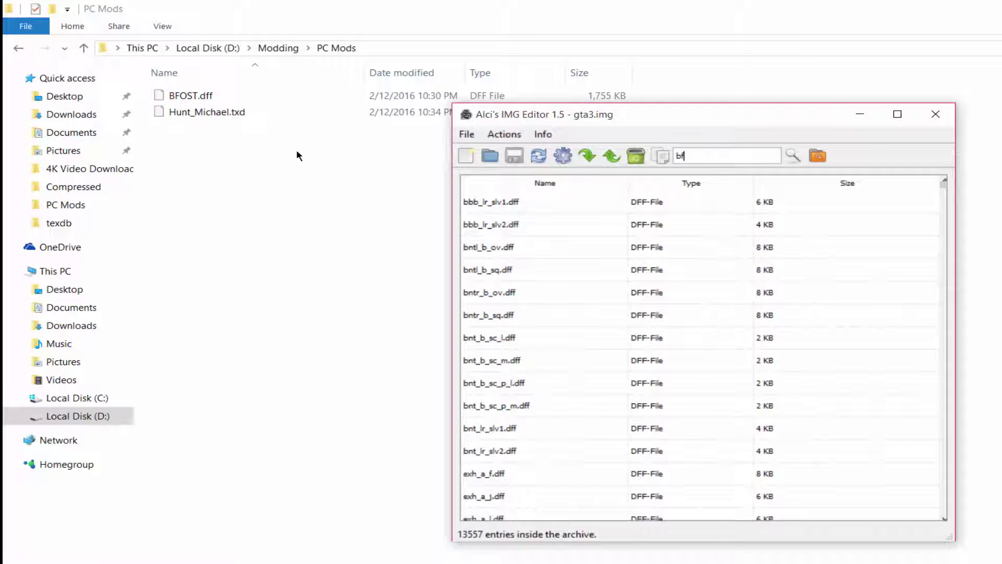
key("Return")
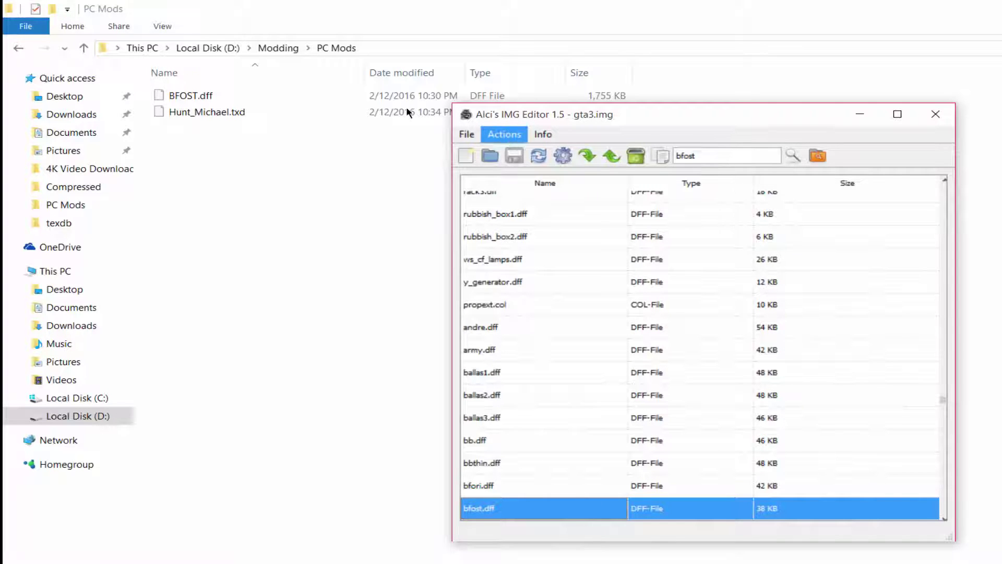
left_click(504, 134)
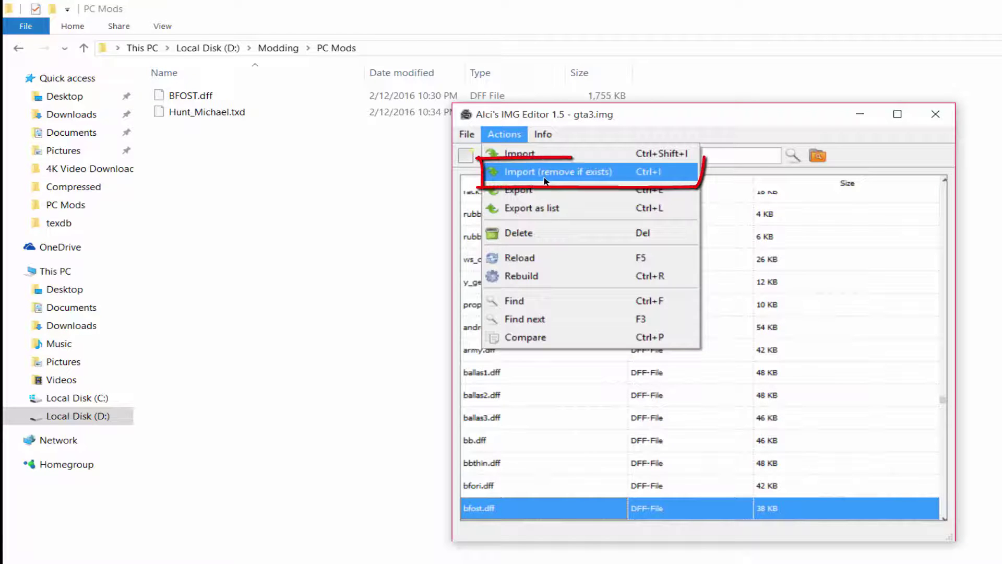
- Import BFOST.dff from PC Mods into gta3.img, replacing the existing entry
left_click(604, 178)
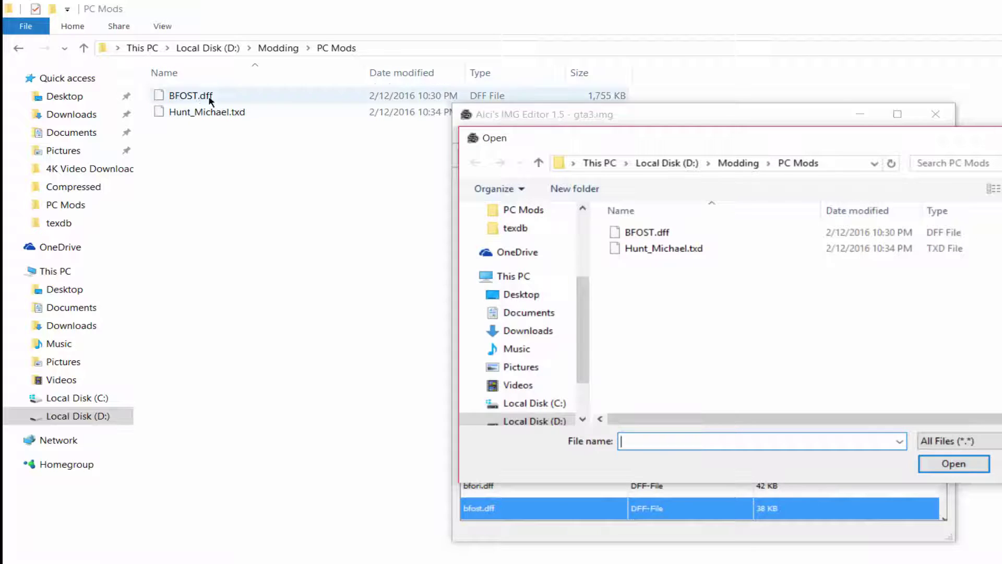
left_click(714, 231)
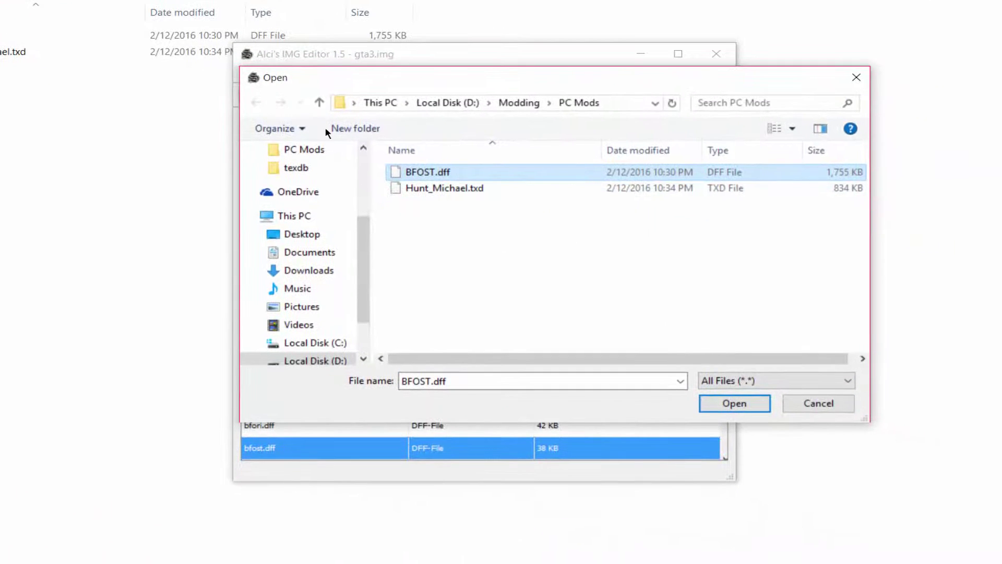
left_click(578, 257)
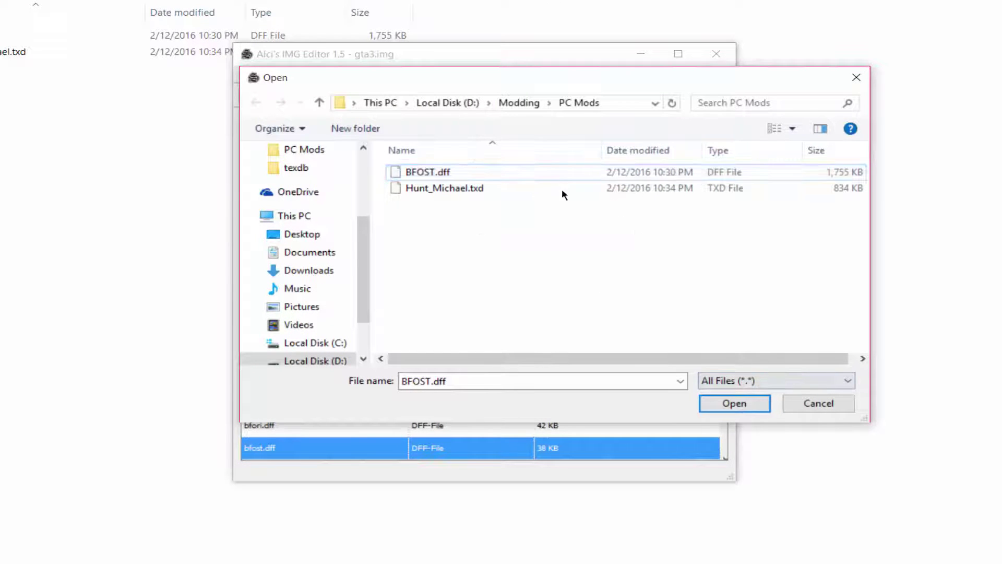
left_click(464, 175)
left_click(734, 404)
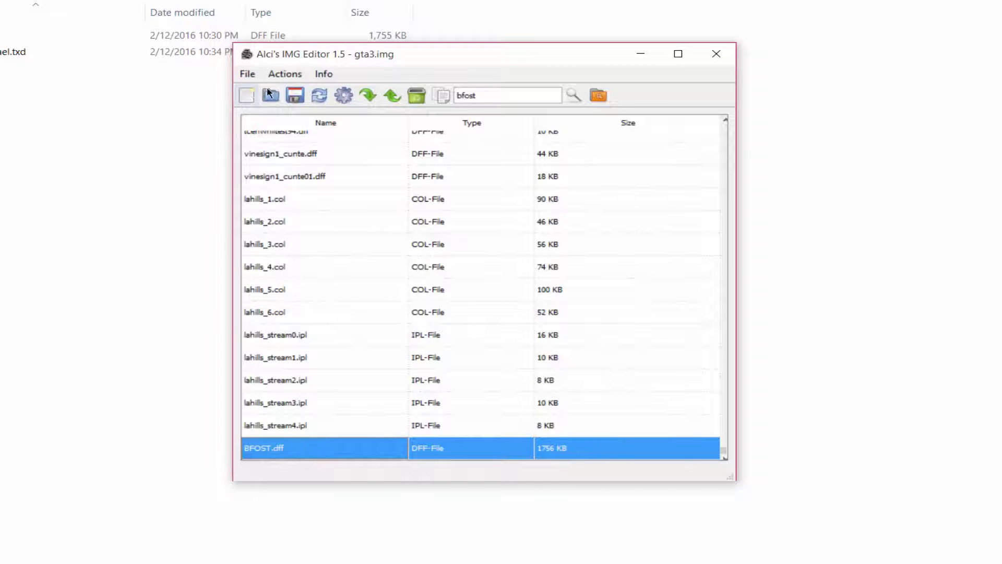
- Rebuild gta3.img and close Alci's IMG Editor
left_click(285, 74)
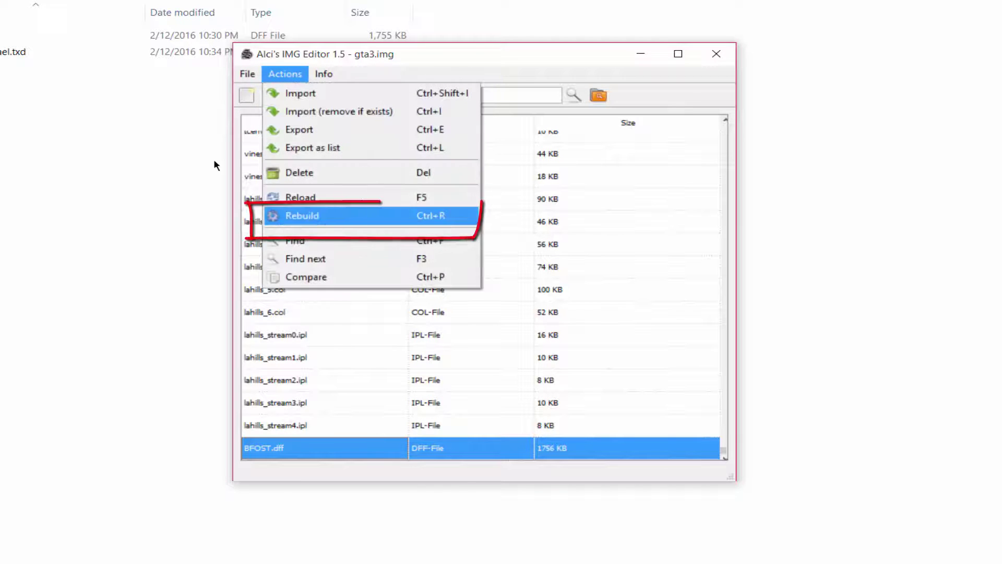
left_click(335, 216)
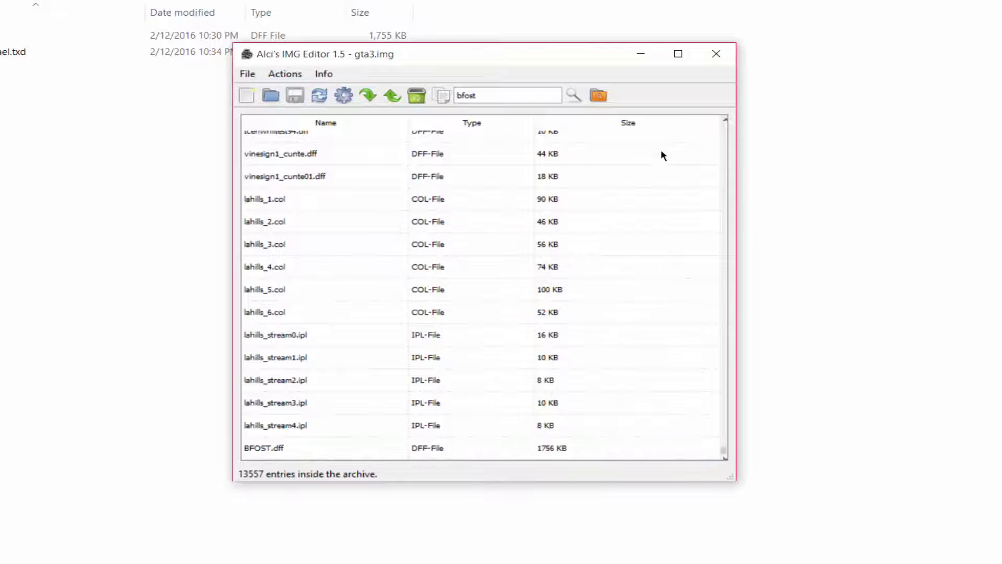
left_click(723, 61)
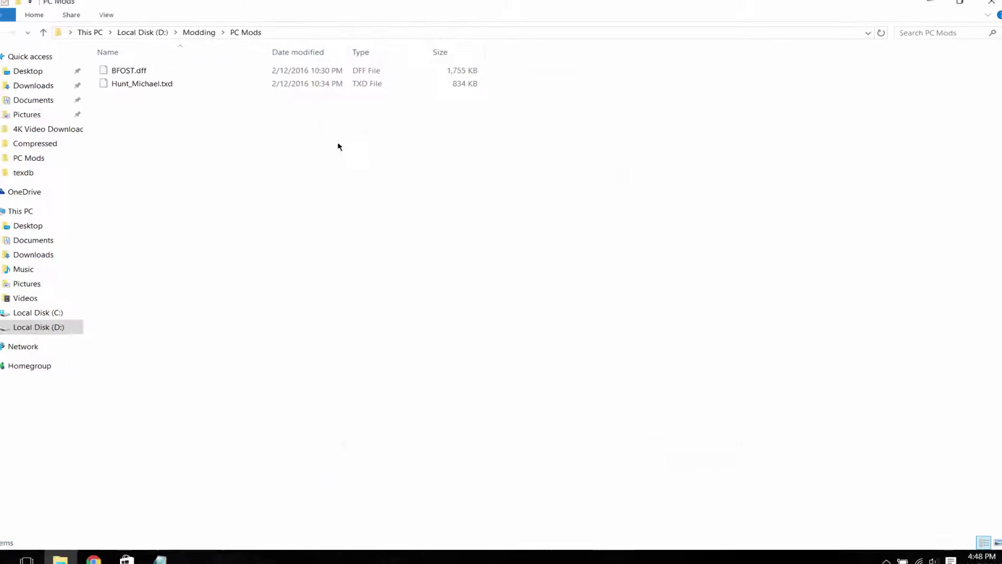
- Launch TXD Workshop from the txdworkshop shortcut in the Modding folder
left_click(218, 37)
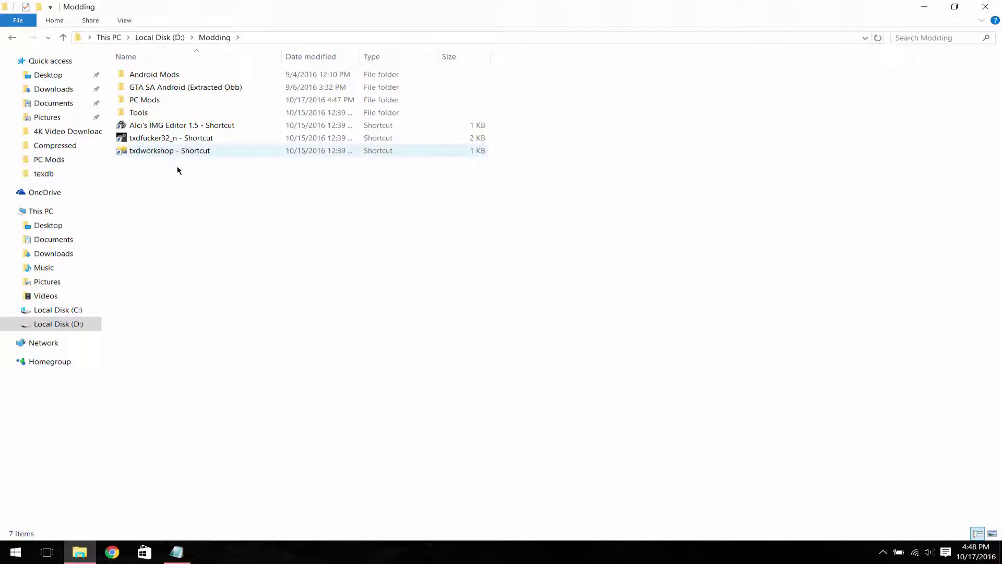
left_click(168, 152)
left_click(210, 243)
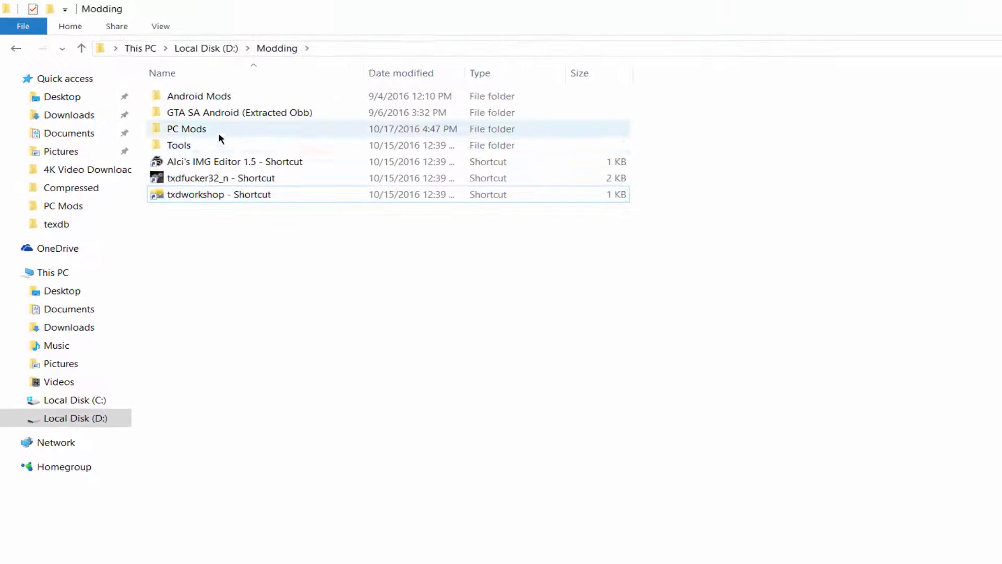
double_click(220, 131)
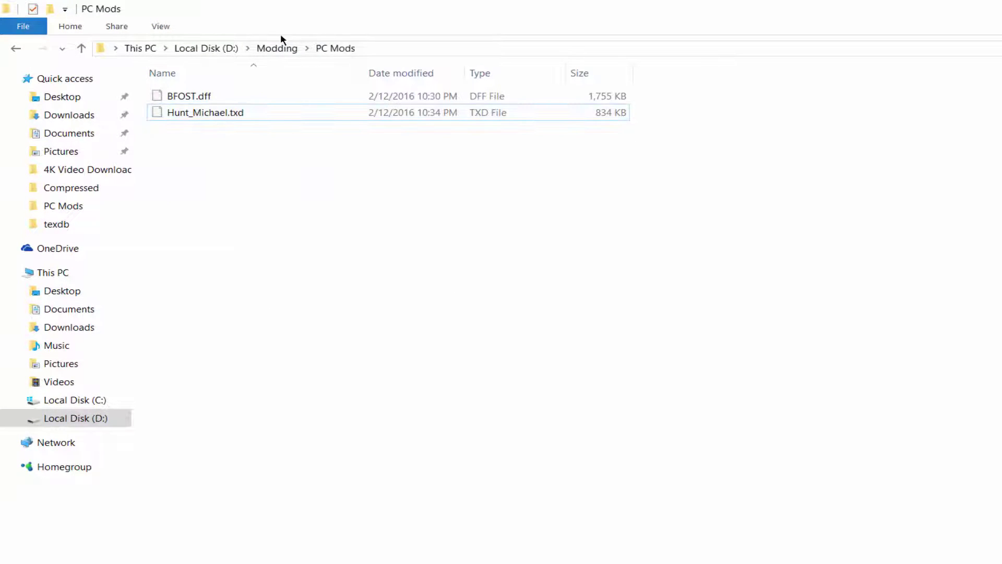
left_click(277, 48)
double_click(201, 194)
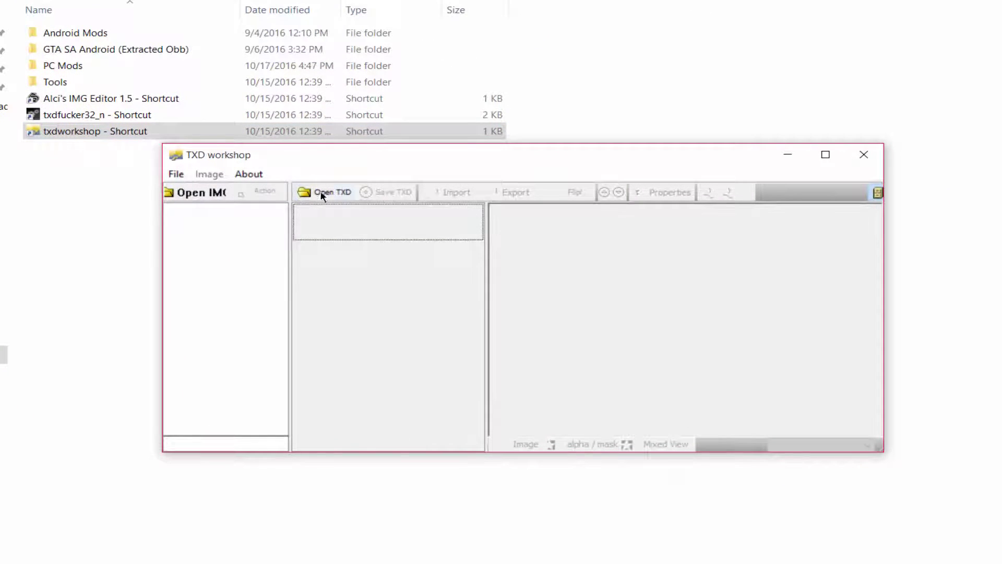
- Load Hunt_Michael.txd from D:\Modding\PC Mods into TXD Workshop and review its texture list
left_click(308, 194)
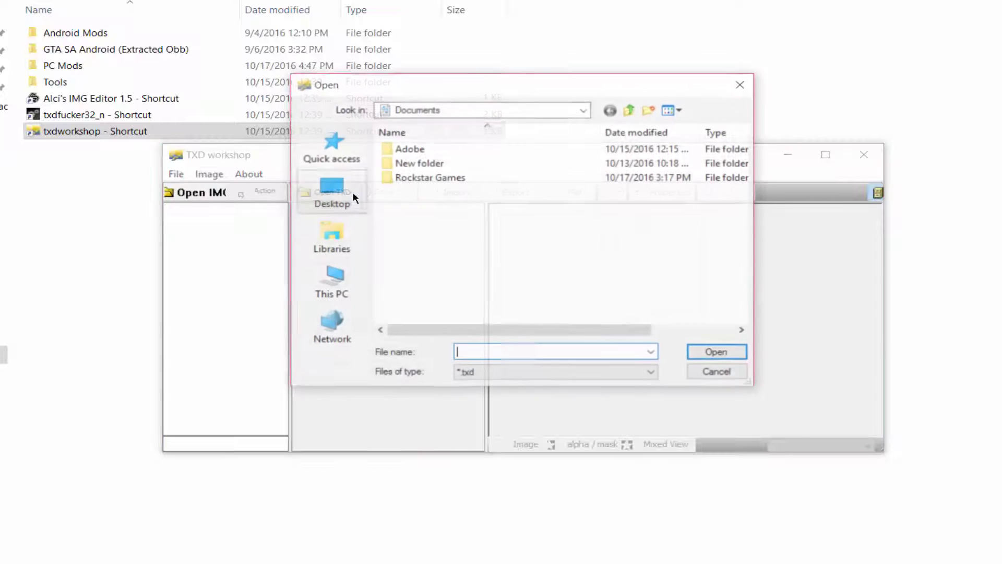
left_click(331, 282)
scroll(495, 288, "down", 3)
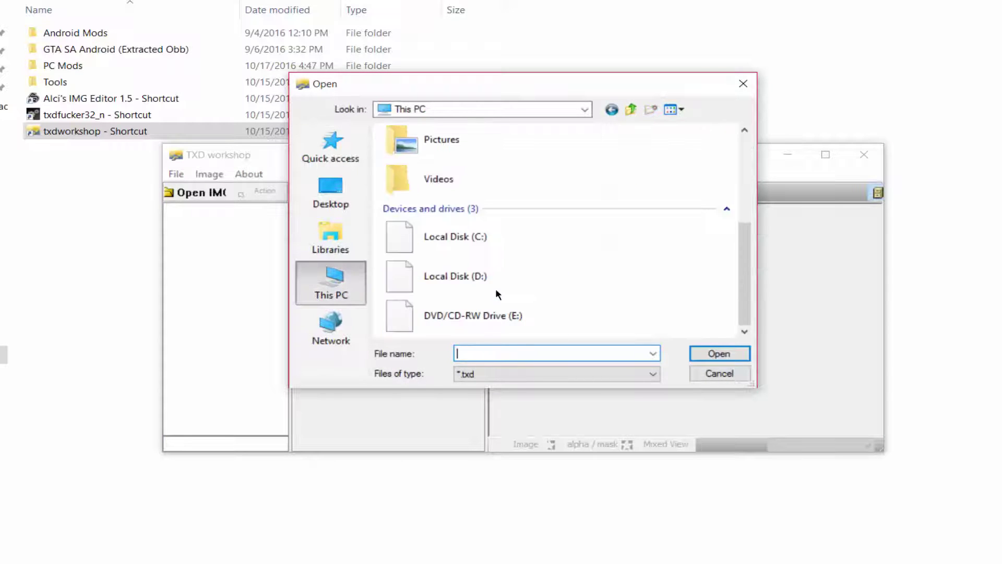
double_click(496, 279)
double_click(415, 176)
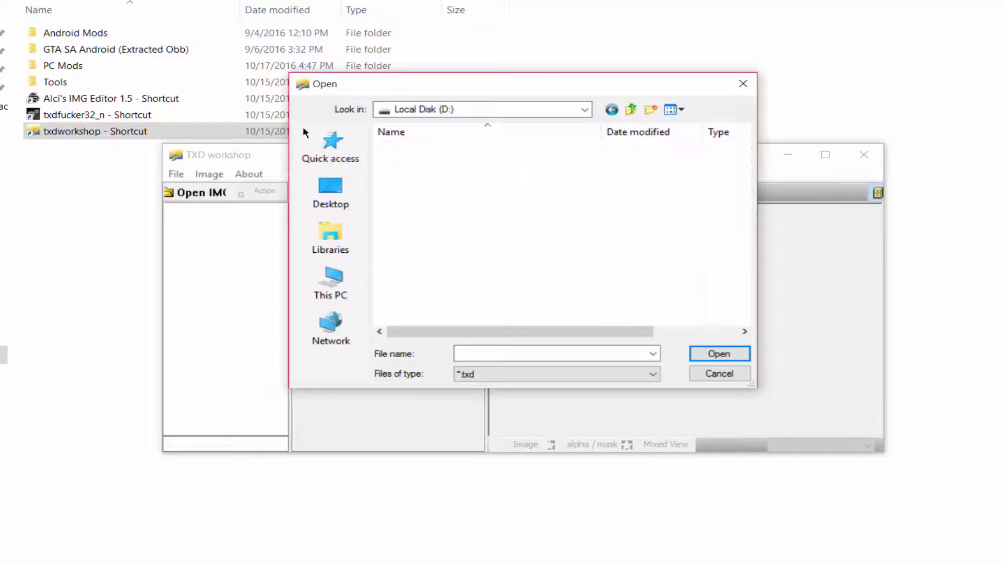
double_click(428, 180)
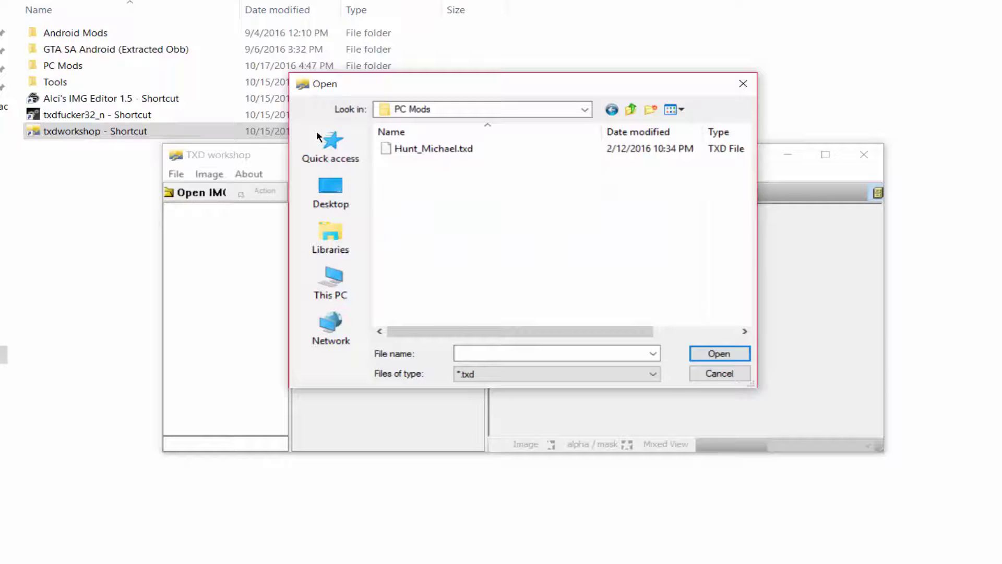
left_click(433, 152)
left_click(716, 359)
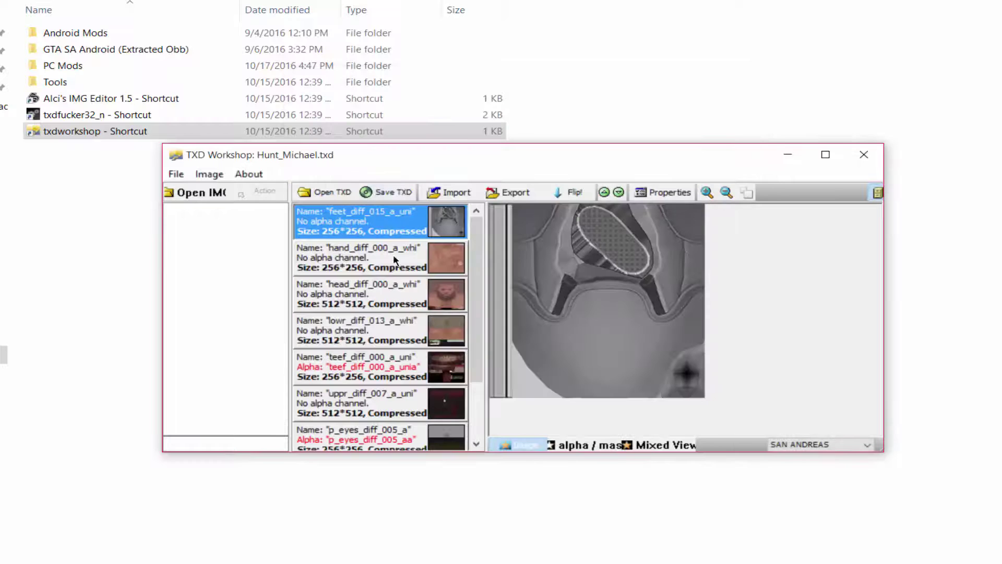
scroll(409, 382, "down", 2)
scroll(448, 352, "up", 2)
- Export all textures as PNG images into a newly created Textures folder inside PC Mods
left_click(516, 193)
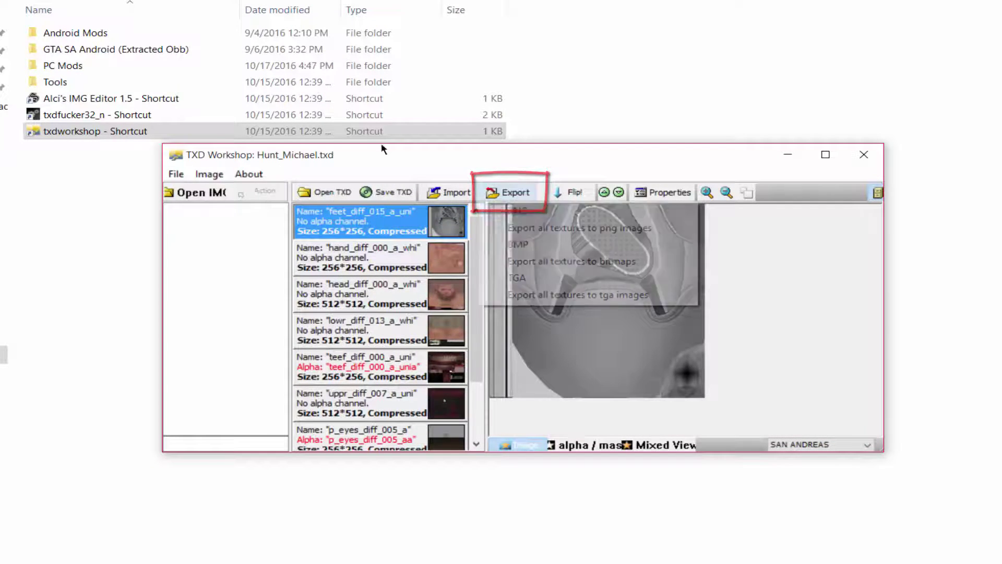
left_click(646, 235)
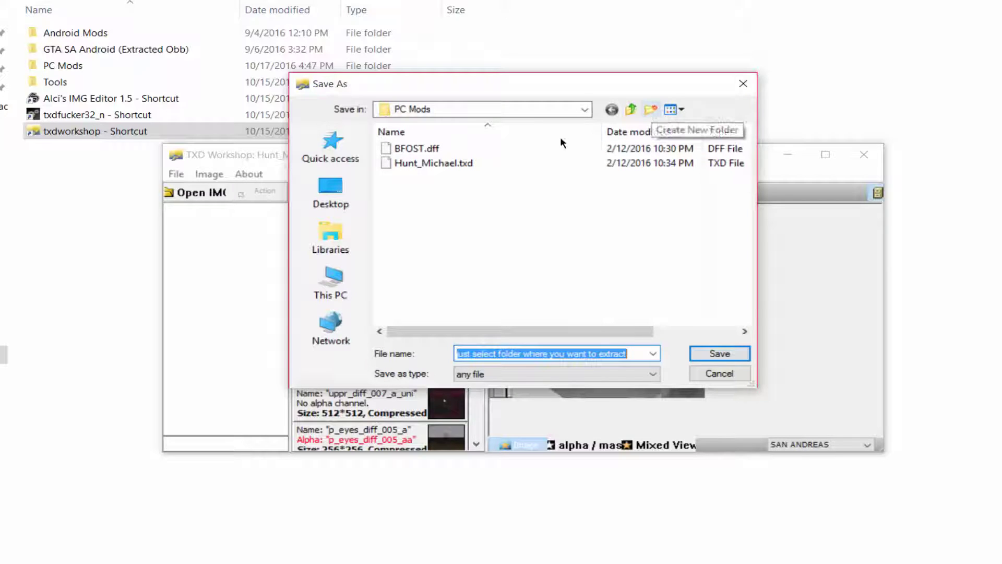
left_click(651, 109)
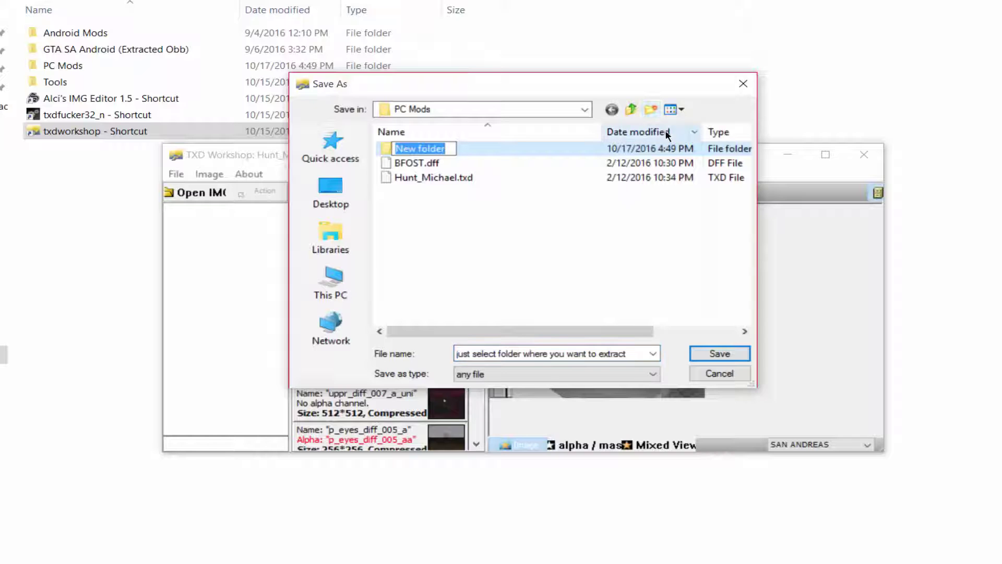
type("Te")
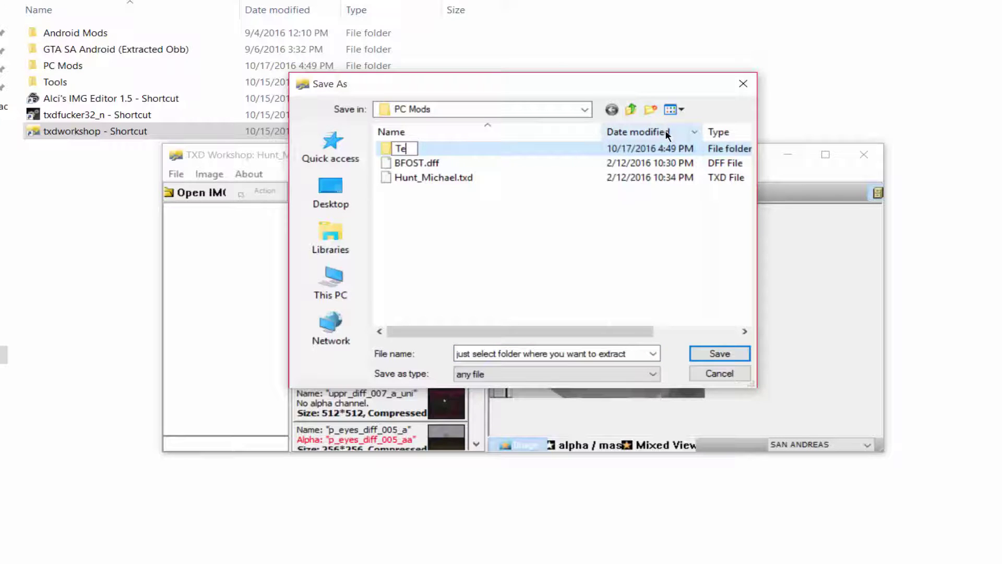
key("Return")
key("Return")
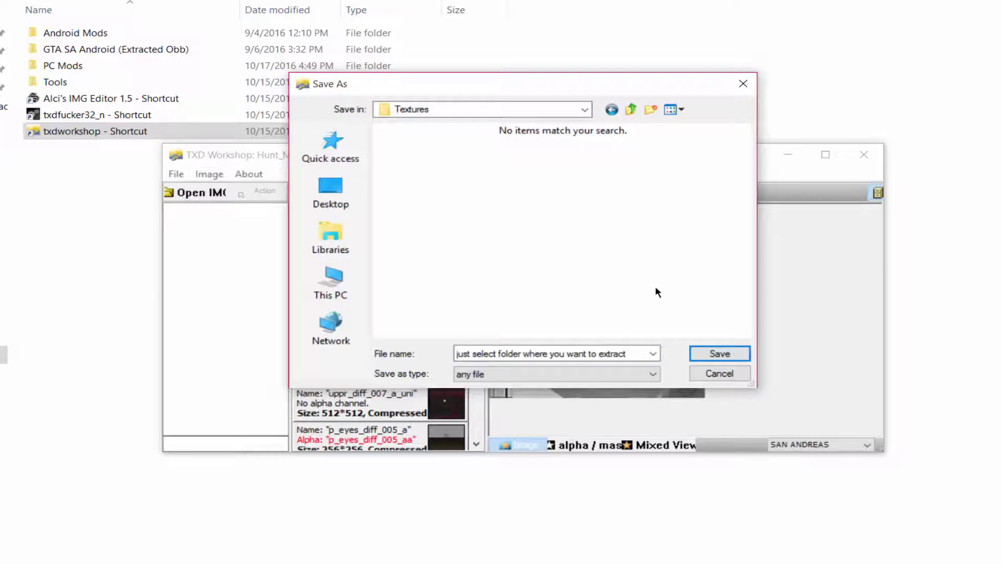